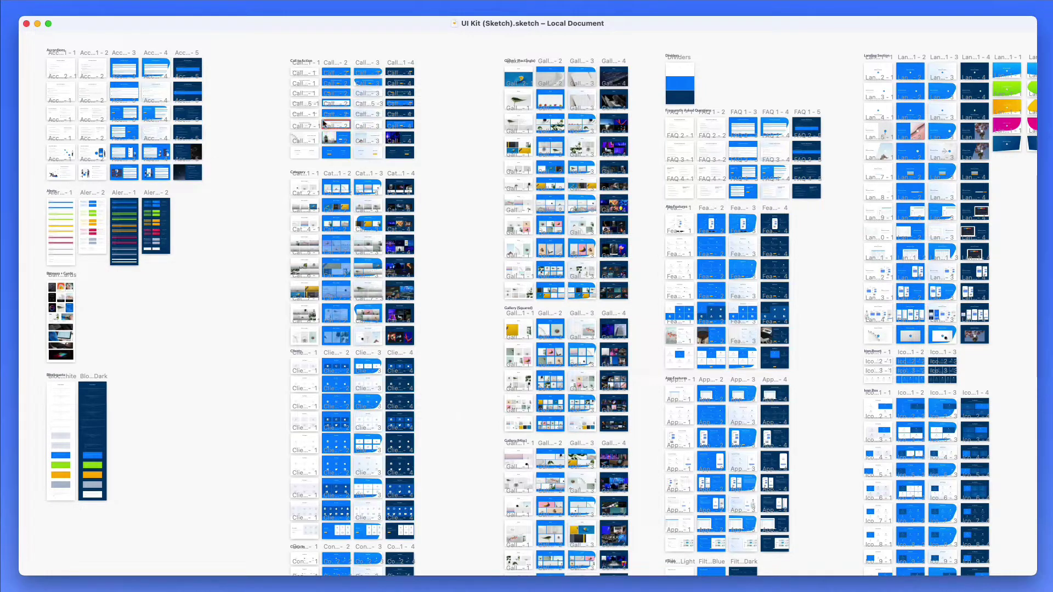
Zoom into the Call to Action boards, scroll down to Category, then zoom back out.
{"action": "scroll", "coordinate": [324, 124], "scroll_direction": "up", "scroll_amount": 10}
{"action": "scroll", "coordinate": [351, 129], "scroll_direction": "up", "scroll_amount": 3}
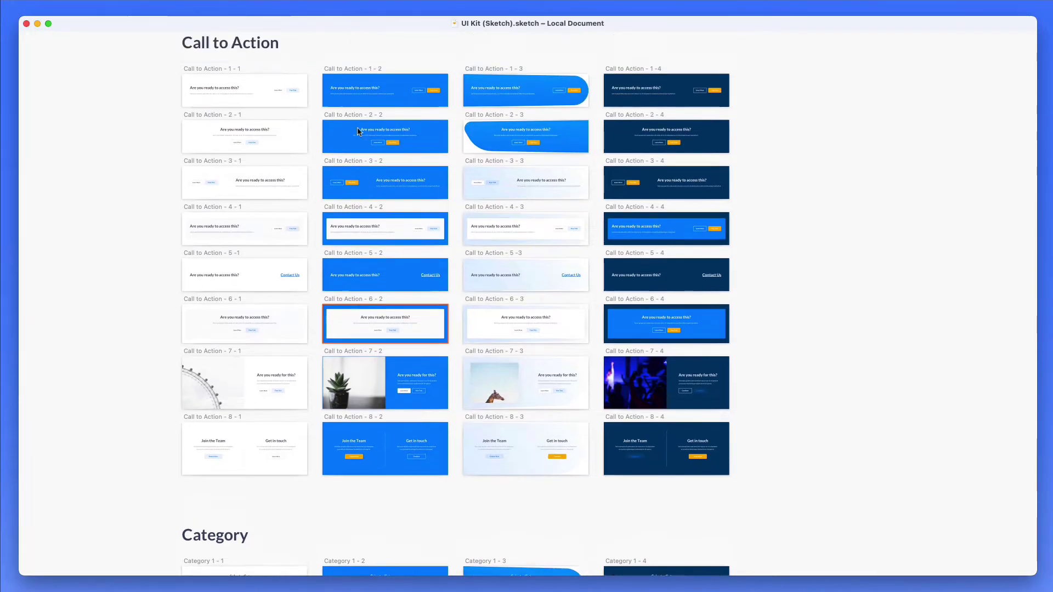
{"action": "scroll", "coordinate": [357, 131], "scroll_direction": "up", "scroll_amount": 5}
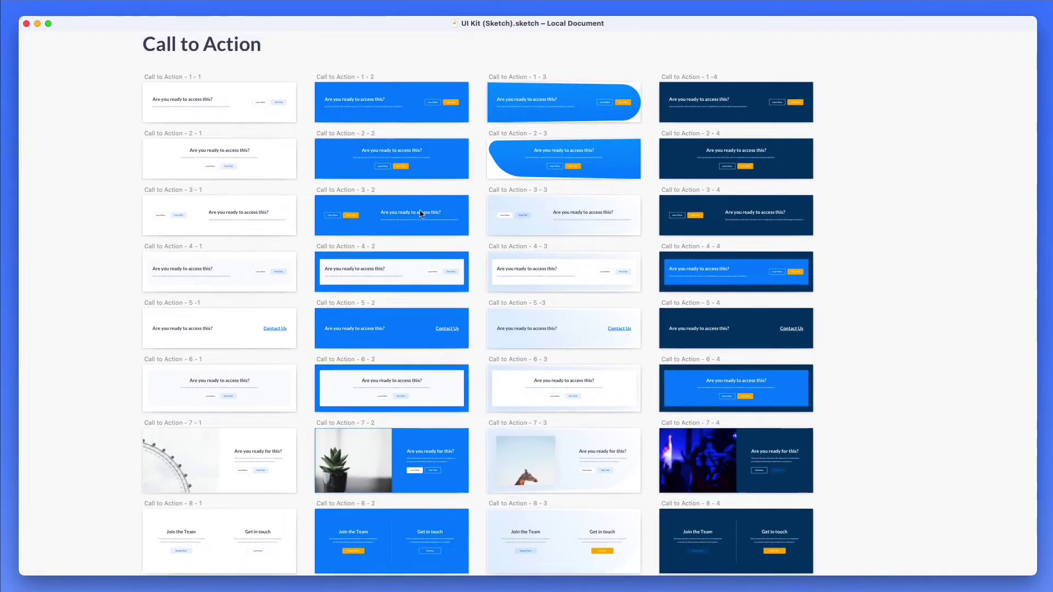
{"action": "scroll", "coordinate": [473, 229], "scroll_direction": "down", "scroll_amount": 5}
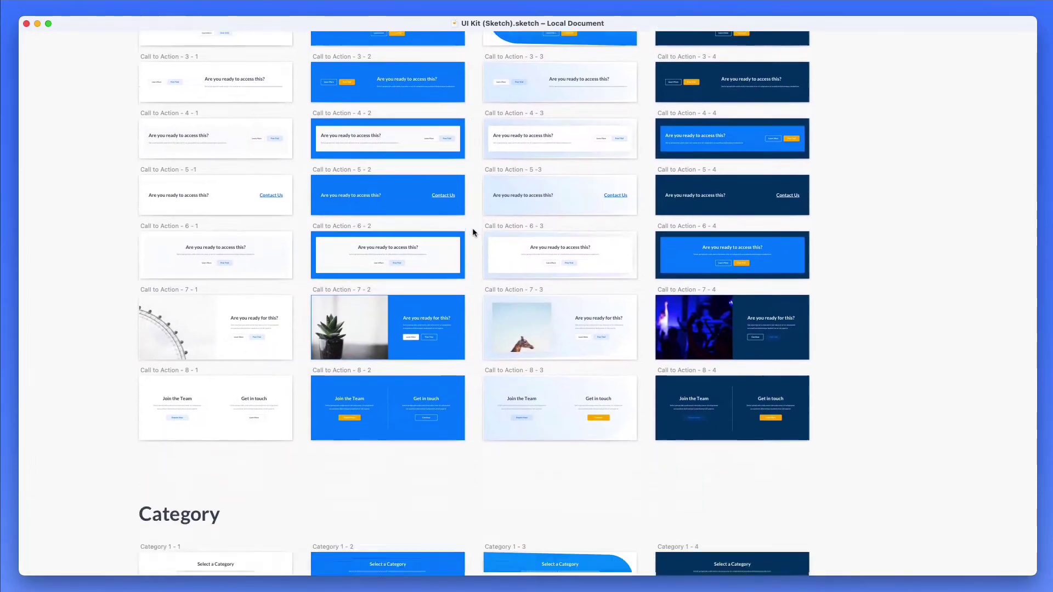
{"action": "scroll", "coordinate": [472, 229], "scroll_direction": "down", "scroll_amount": 15}
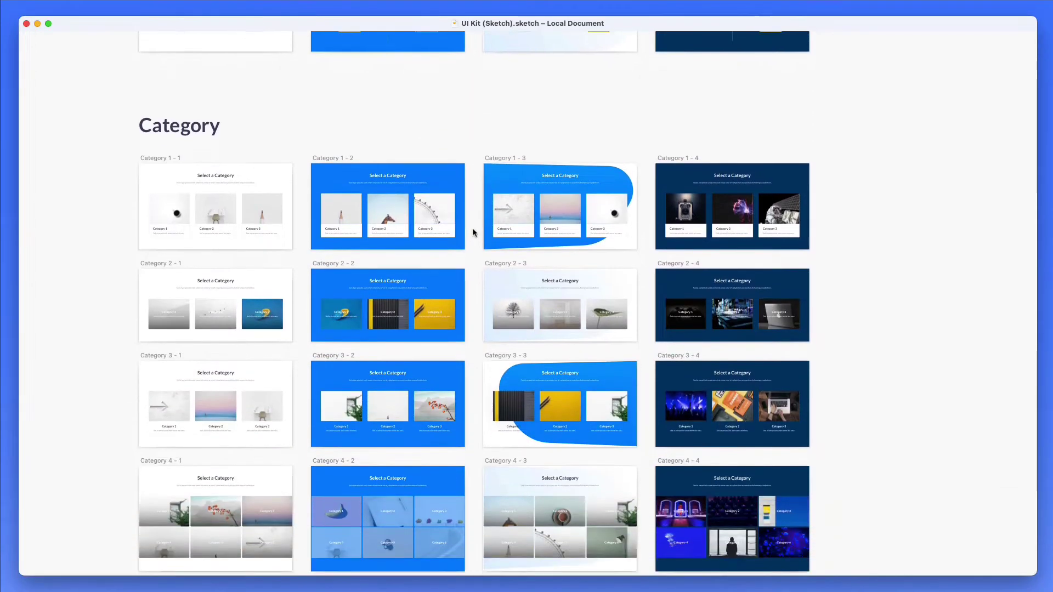
{"action": "scroll", "coordinate": [472, 228], "scroll_direction": "down", "scroll_amount": 3}
{"action": "scroll", "coordinate": [472, 228], "scroll_direction": "down", "scroll_amount": 5}
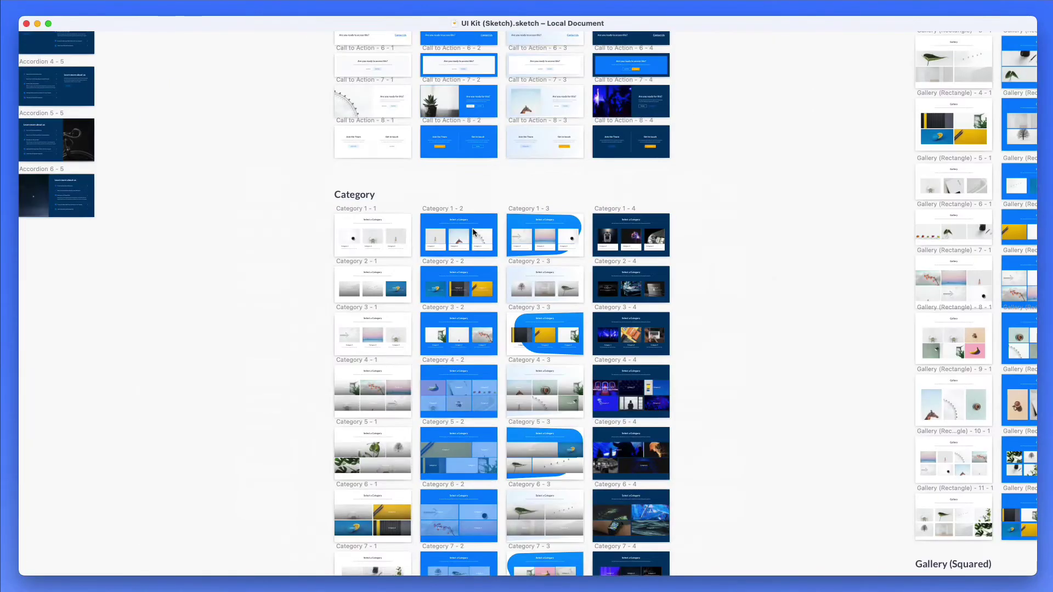
{"action": "scroll", "coordinate": [472, 228], "scroll_direction": "down", "scroll_amount": 6}
Leave presentation mode and open the Website page in the Pages list.
{"action": "key", "text": "super+period"}
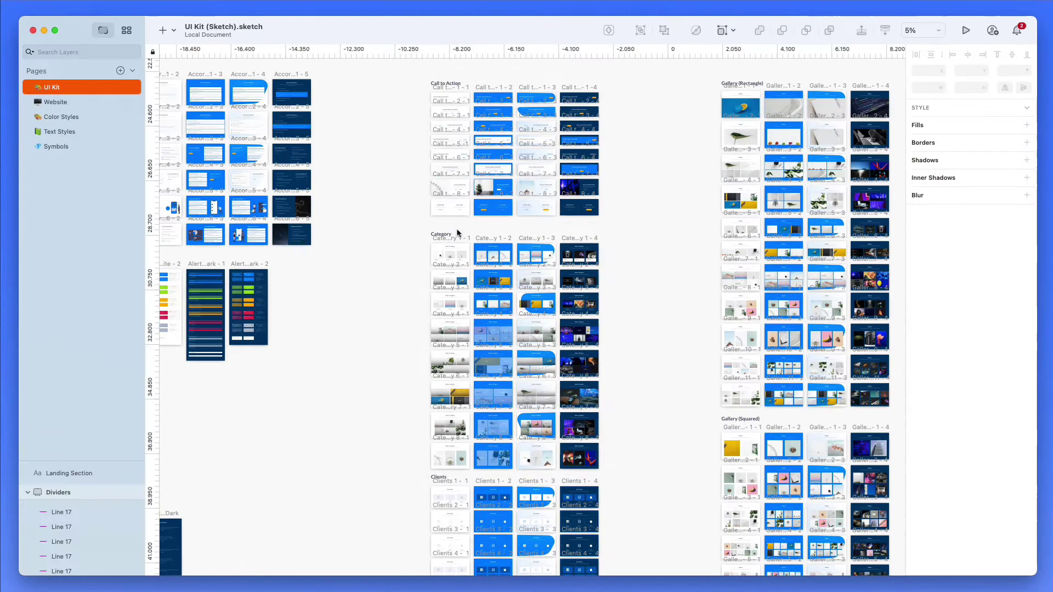
{"action": "left_click", "coordinate": [55, 102]}
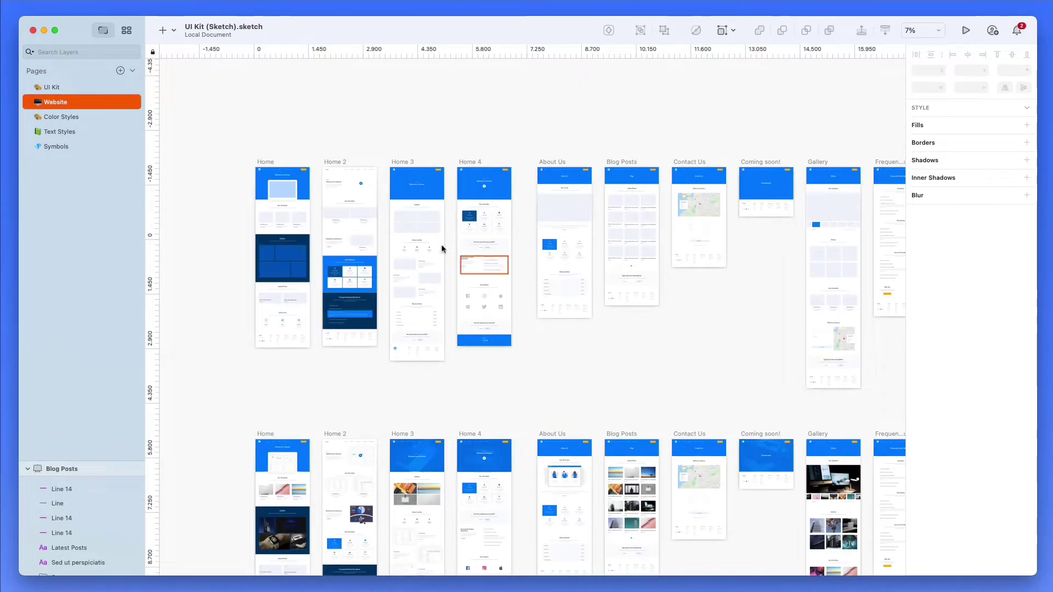
{"action": "scroll", "coordinate": [460, 234], "scroll_direction": "down", "scroll_amount": 3}
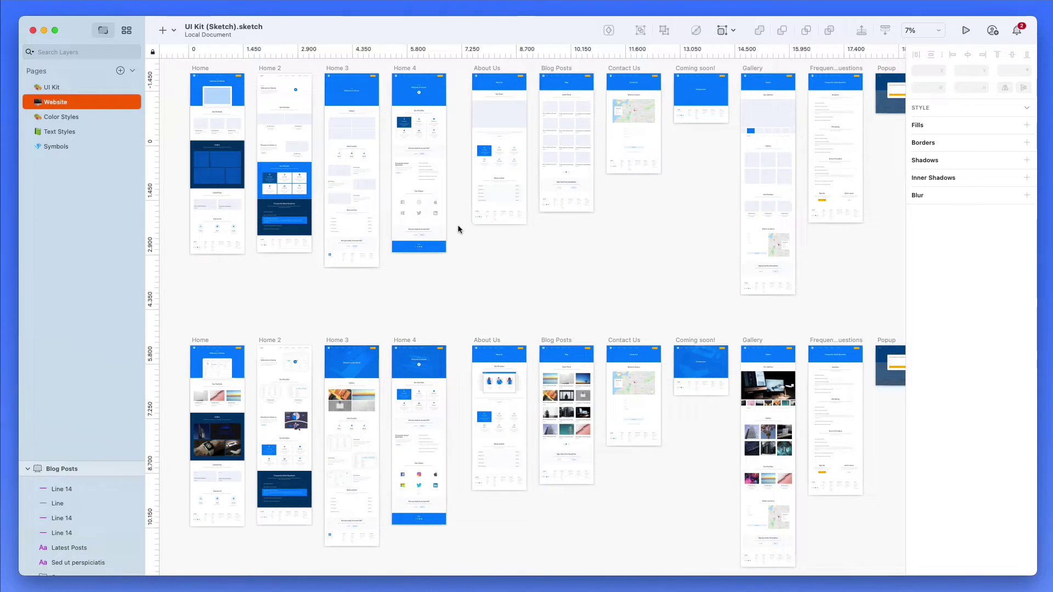
{"action": "scroll", "coordinate": [419, 224], "scroll_direction": "right", "scroll_amount": 2}
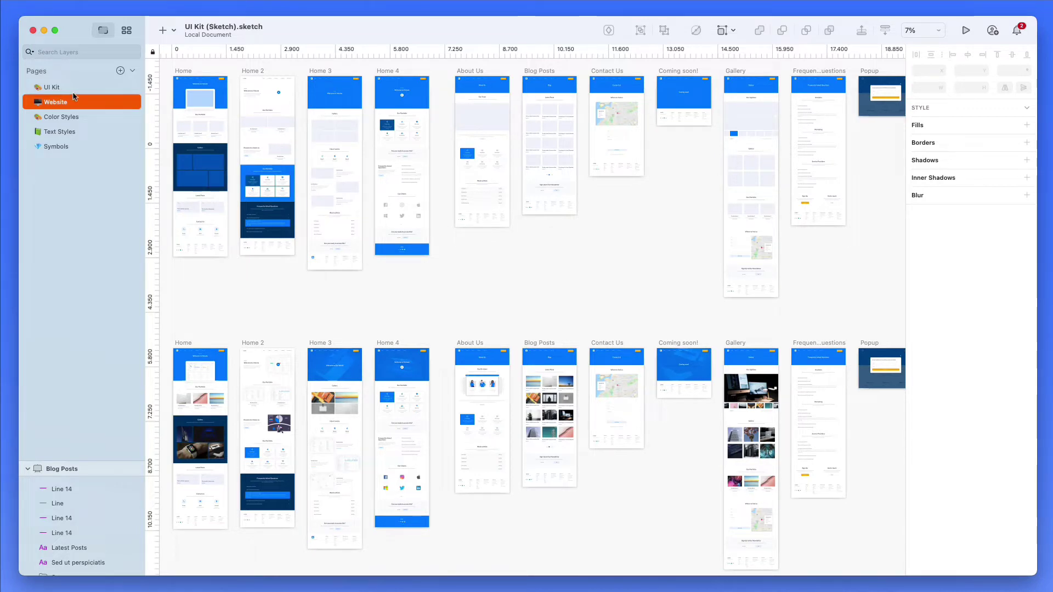
Drag the UI Kit page in the Pages list and drop it back in its original place.
{"action": "left_click_drag", "start_coordinate": [73, 94], "coordinate": [74, 96]}
{"action": "left_click_drag", "start_coordinate": [73, 96], "coordinate": [73, 96]}
{"action": "left_click_drag", "start_coordinate": [74, 97], "coordinate": [74, 97]}
{"action": "left_click_drag", "start_coordinate": [74, 96], "coordinate": [73, 96]}
{"action": "scroll", "coordinate": [331, 165], "scroll_direction": "left", "scroll_amount": 3}
{"action": "scroll", "coordinate": [330, 161], "scroll_direction": "left", "scroll_amount": 5}
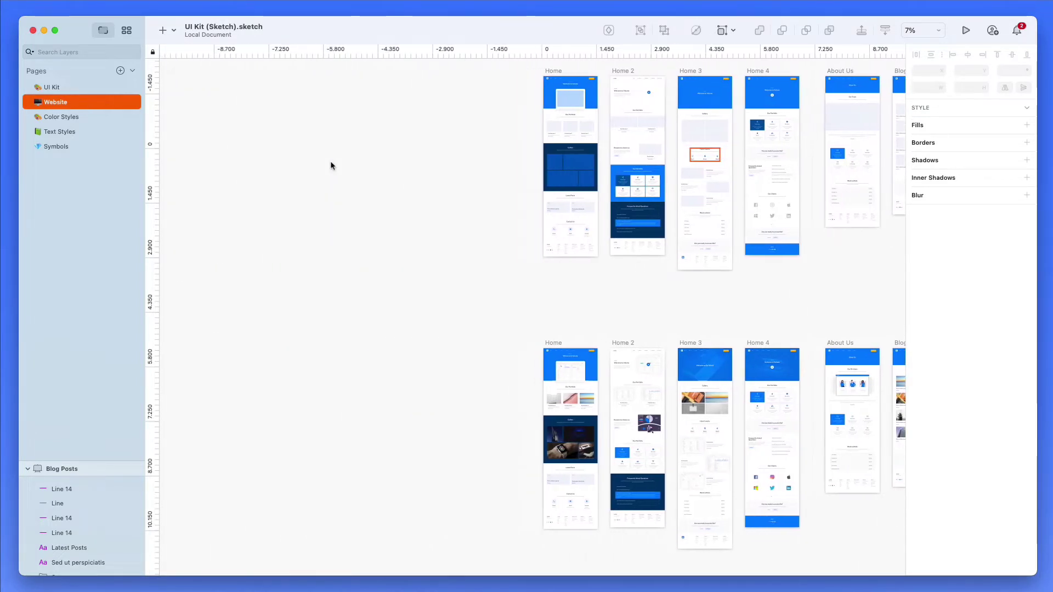
Draw a tall rectangle left of the Home artboards and fill it #81F600.
{"action": "key", "text": "r"}
{"action": "mouse_move", "coordinate": [225, 82]}
{"action": "left_mouse_down"}
{"action": "mouse_move", "coordinate": [366, 240]}
{"action": "mouse_move", "coordinate": [548, 580]}
{"action": "mouse_move", "coordinate": [531, 538]}
{"action": "mouse_move", "coordinate": [512, 543]}
{"action": "left_mouse_up"}
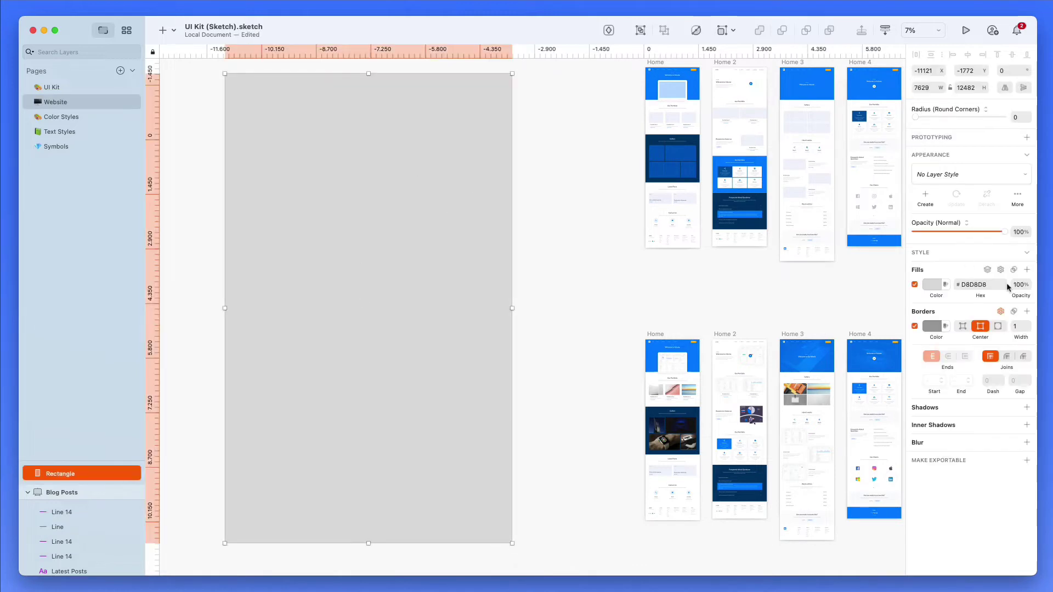
{"action": "left_click", "coordinate": [932, 285]}
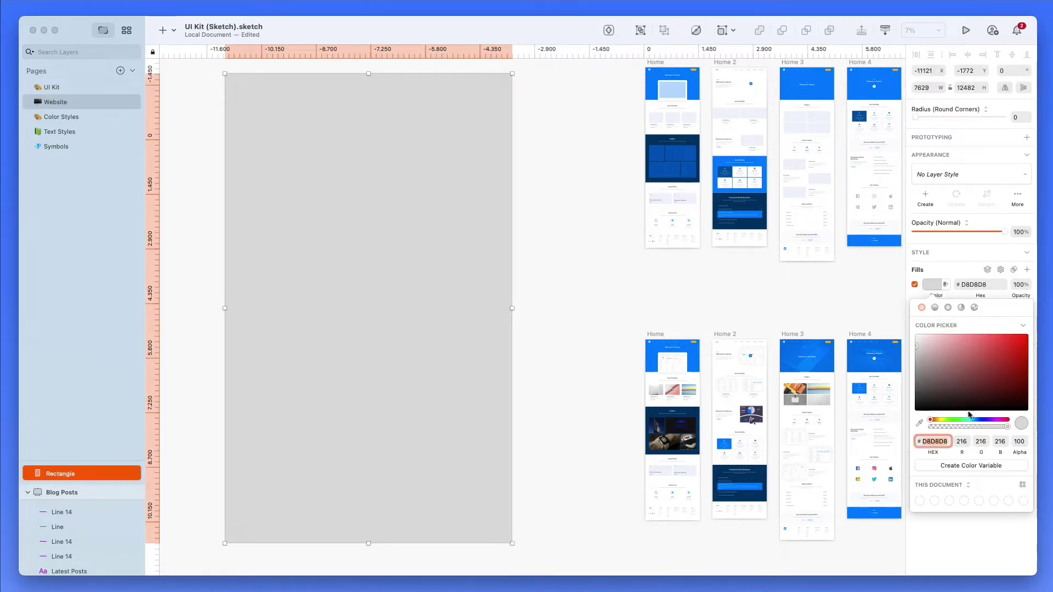
{"action": "left_click", "coordinate": [946, 420]}
{"action": "left_click_drag", "start_coordinate": [959, 391], "coordinate": [1024, 338]}
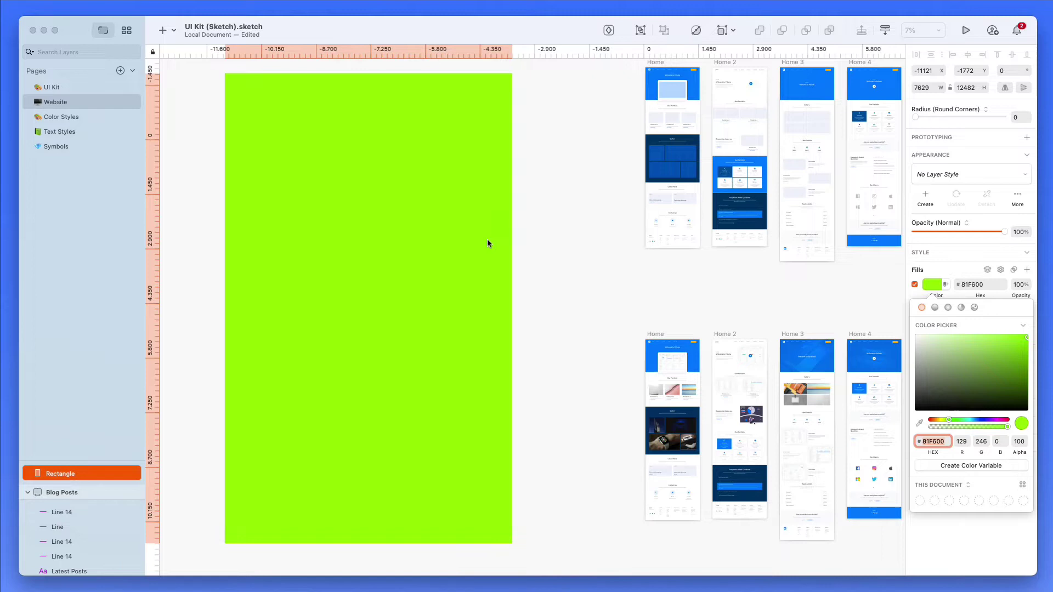
{"action": "scroll", "coordinate": [514, 253], "scroll_direction": "up", "scroll_amount": 2}
{"action": "scroll", "coordinate": [527, 247], "scroll_direction": "down", "scroll_amount": 2}
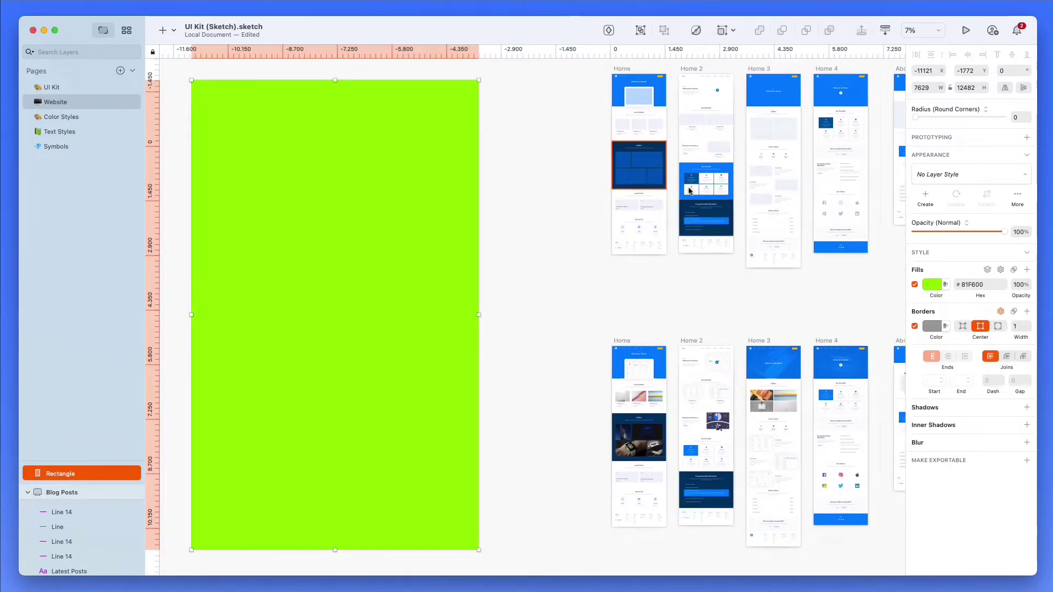
{"action": "scroll", "coordinate": [707, 181], "scroll_direction": "right", "scroll_amount": 3}
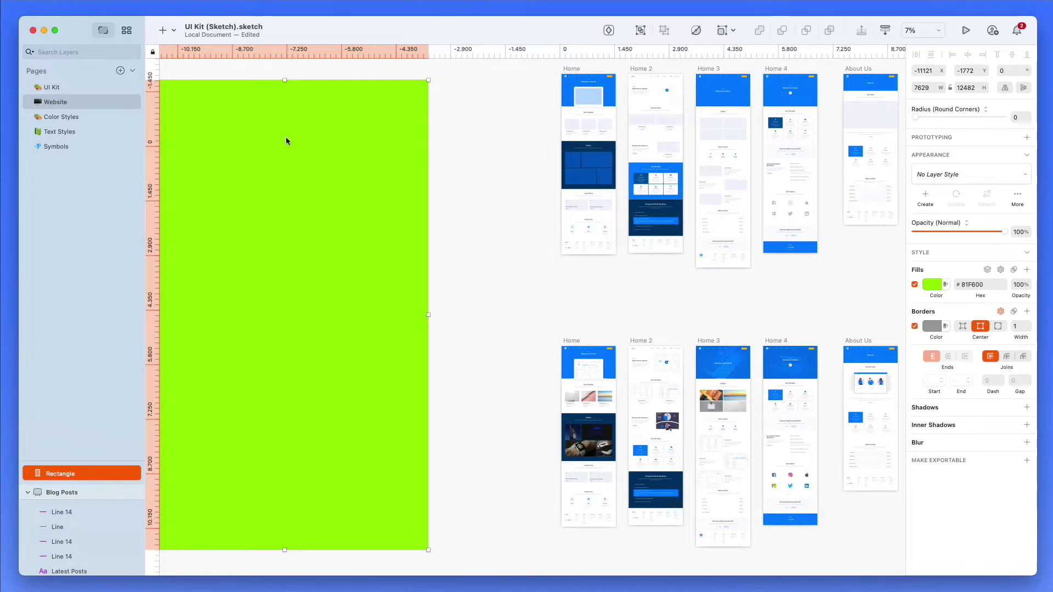
{"action": "scroll", "coordinate": [286, 141], "scroll_direction": "left", "scroll_amount": 3}
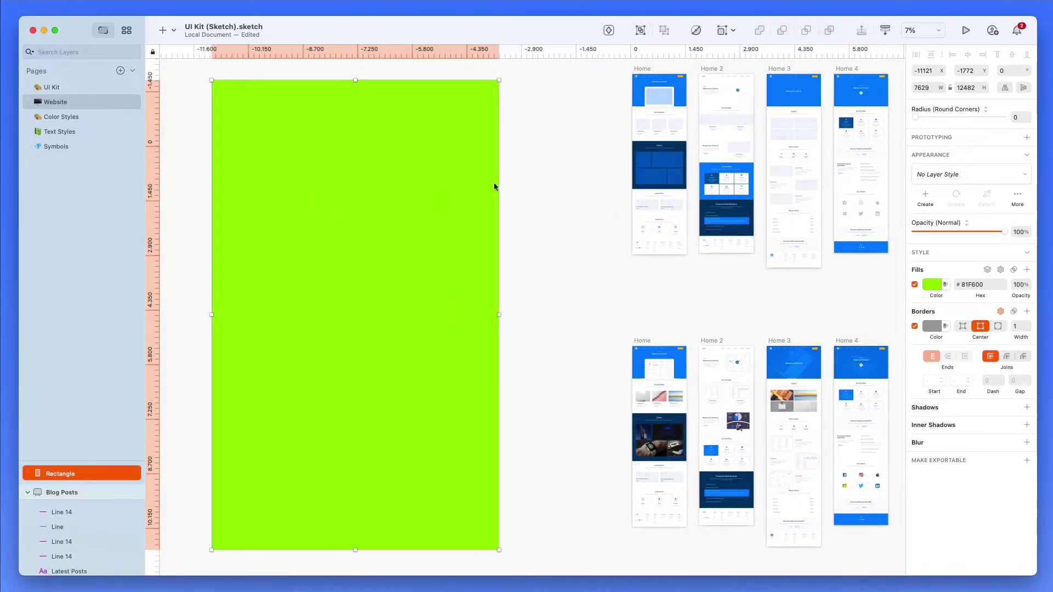
{"action": "scroll", "coordinate": [459, 180], "scroll_direction": "up", "scroll_amount": 2}
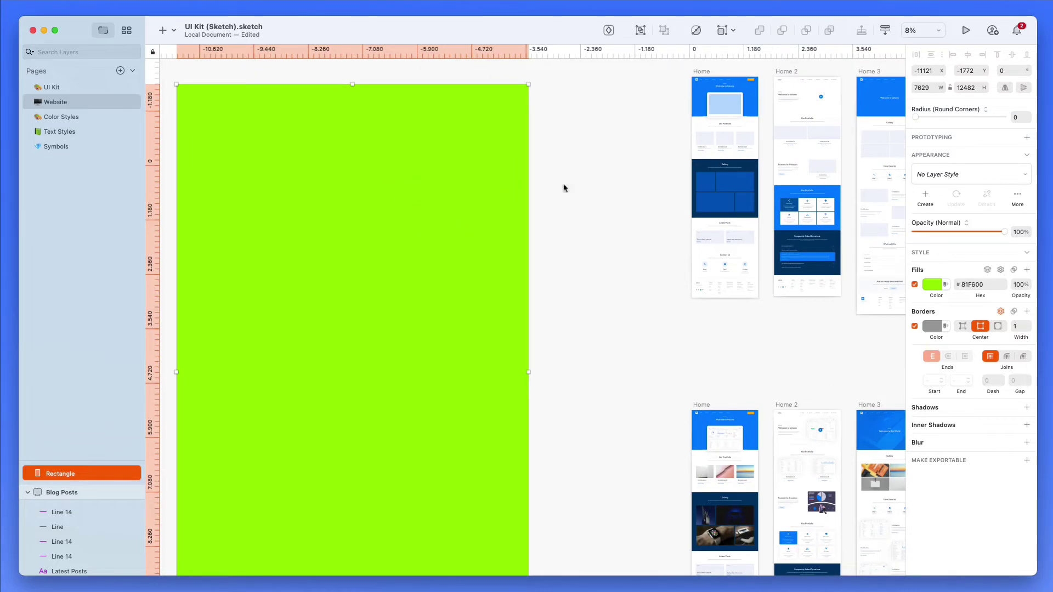
{"action": "scroll", "coordinate": [768, 135], "scroll_direction": "up", "scroll_amount": 5}
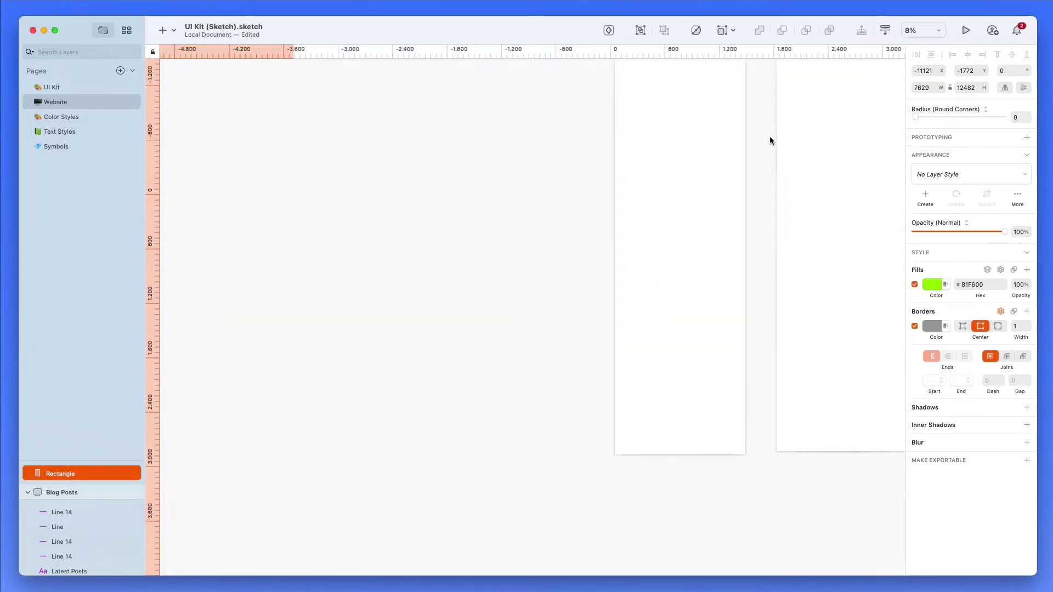
{"action": "scroll", "coordinate": [640, 188], "scroll_direction": "up", "scroll_amount": 5}
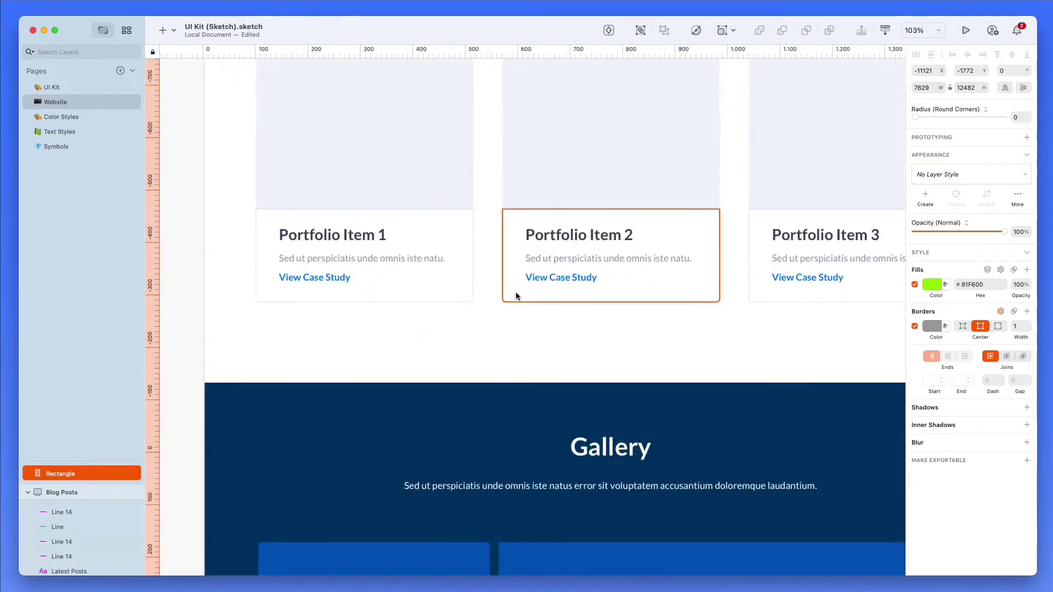
{"action": "scroll", "coordinate": [515, 295], "scroll_direction": "down", "scroll_amount": 3}
{"action": "scroll", "coordinate": [557, 277], "scroll_direction": "right", "scroll_amount": 5}
{"action": "scroll", "coordinate": [557, 277], "scroll_direction": "up", "scroll_amount": 3}
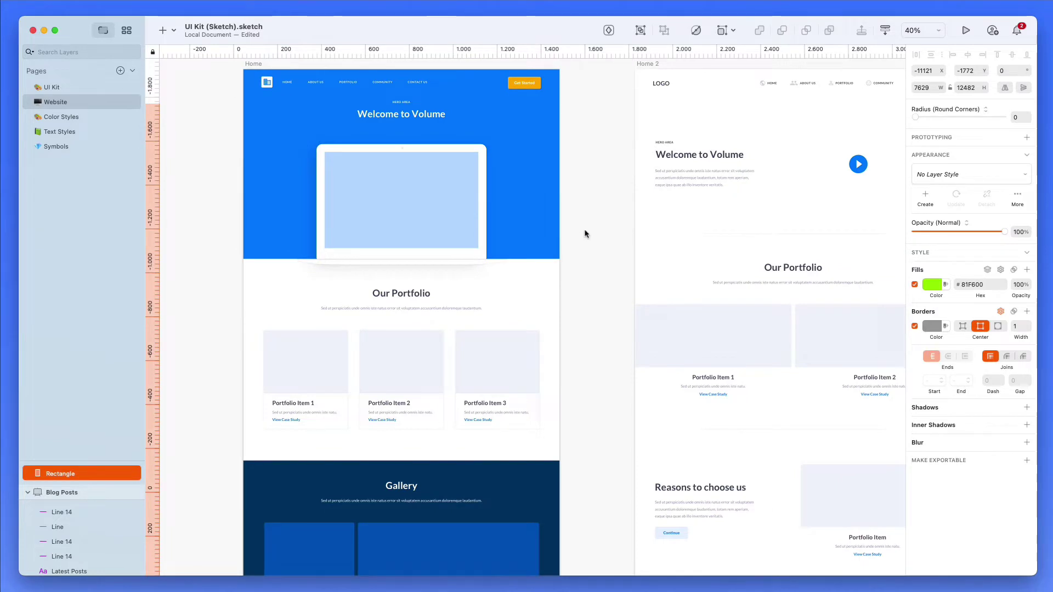
{"action": "scroll", "coordinate": [584, 234], "scroll_direction": "right", "scroll_amount": 3}
{"action": "scroll", "coordinate": [585, 233], "scroll_direction": "down", "scroll_amount": 3}
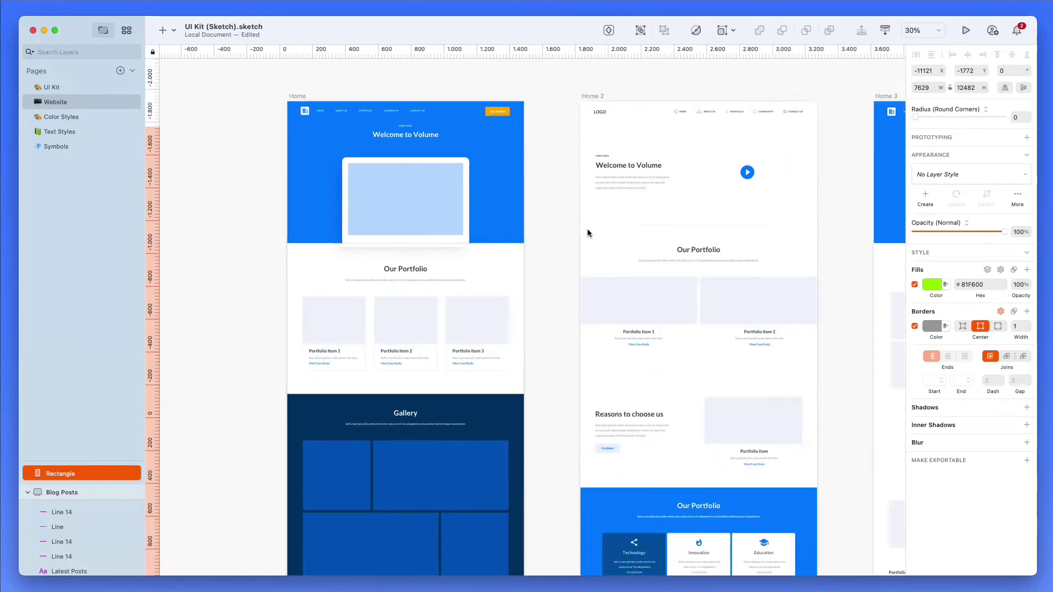
{"action": "scroll", "coordinate": [587, 233], "scroll_direction": "down", "scroll_amount": 4}
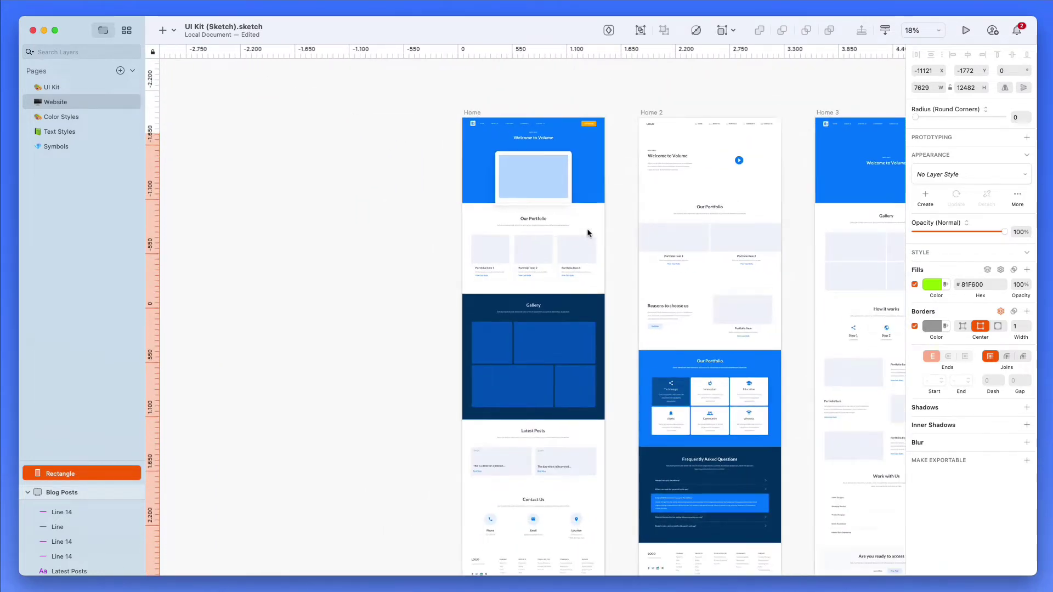
{"action": "scroll", "coordinate": [586, 228], "scroll_direction": "down", "scroll_amount": 1}
{"action": "scroll", "coordinate": [587, 228], "scroll_direction": "left", "scroll_amount": 5}
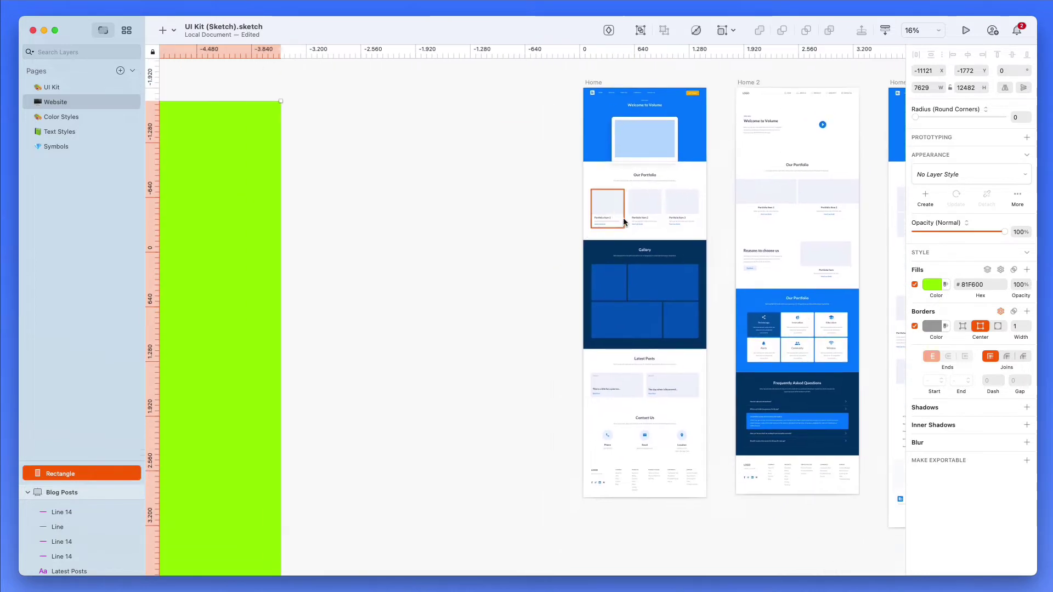
{"action": "scroll", "coordinate": [365, 264], "scroll_direction": "left", "scroll_amount": 10}
{"action": "scroll", "coordinate": [366, 265], "scroll_direction": "down", "scroll_amount": 2}
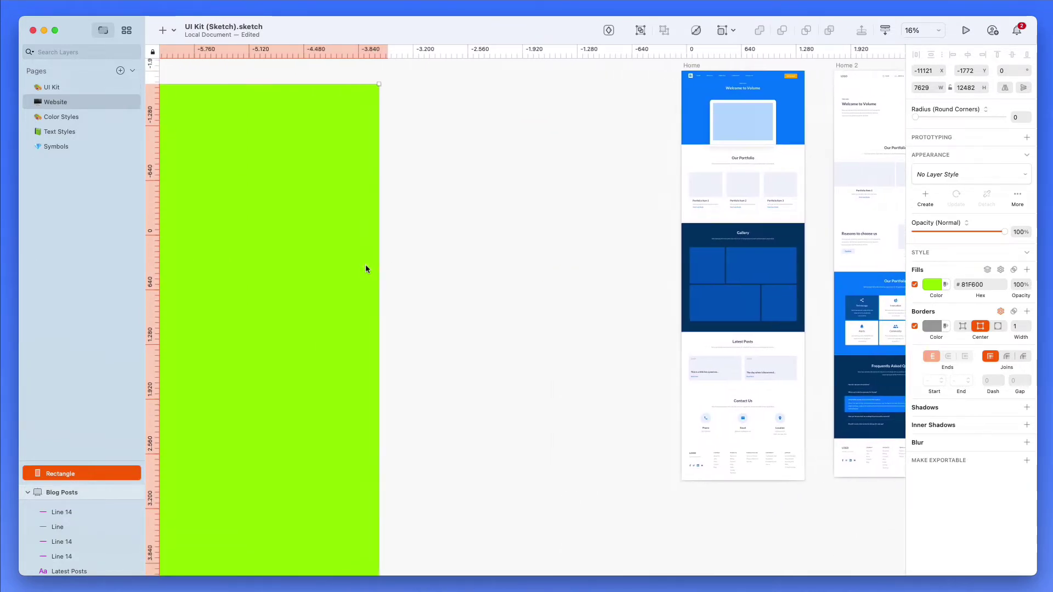
{"action": "scroll", "coordinate": [365, 265], "scroll_direction": "right", "scroll_amount": 12}
{"action": "scroll", "coordinate": [365, 265], "scroll_direction": "up", "scroll_amount": 2}
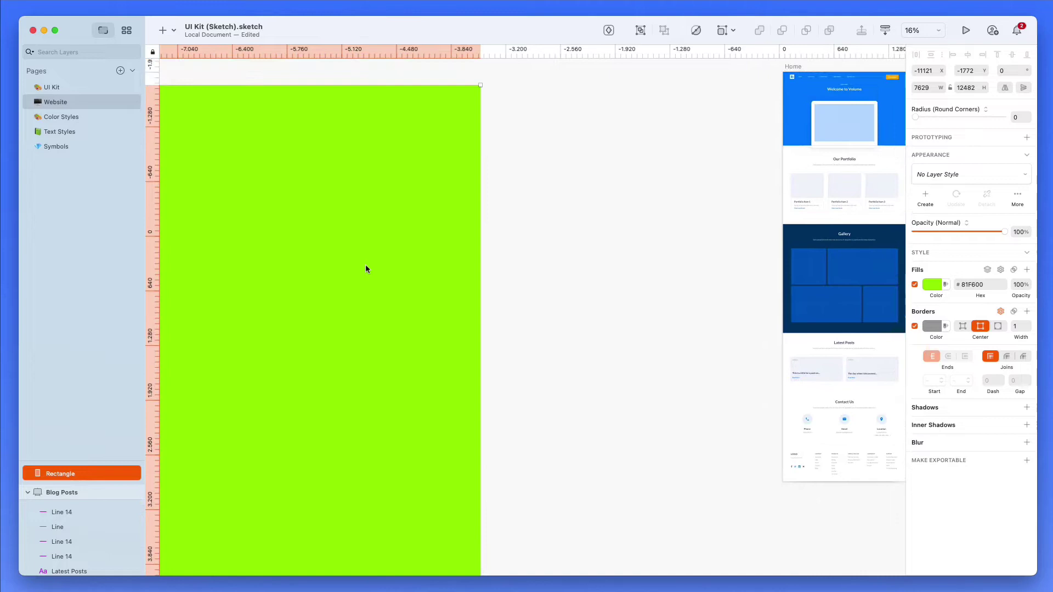
{"action": "scroll", "coordinate": [366, 265], "scroll_direction": "right", "scroll_amount": 3}
{"action": "scroll", "coordinate": [365, 264], "scroll_direction": "down", "scroll_amount": 2}
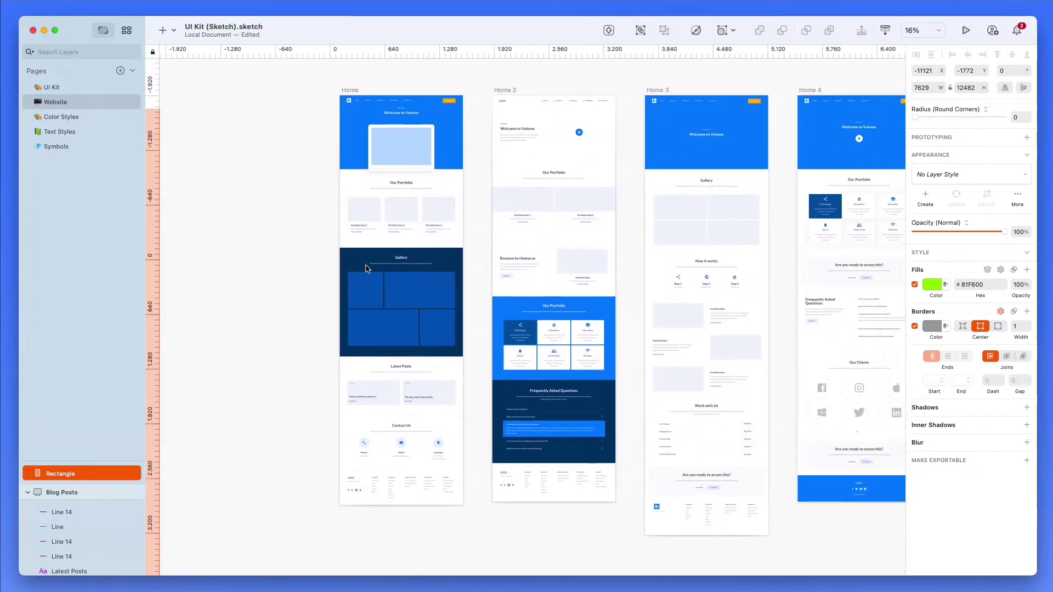
{"action": "scroll", "coordinate": [365, 265], "scroll_direction": "down", "scroll_amount": 3}
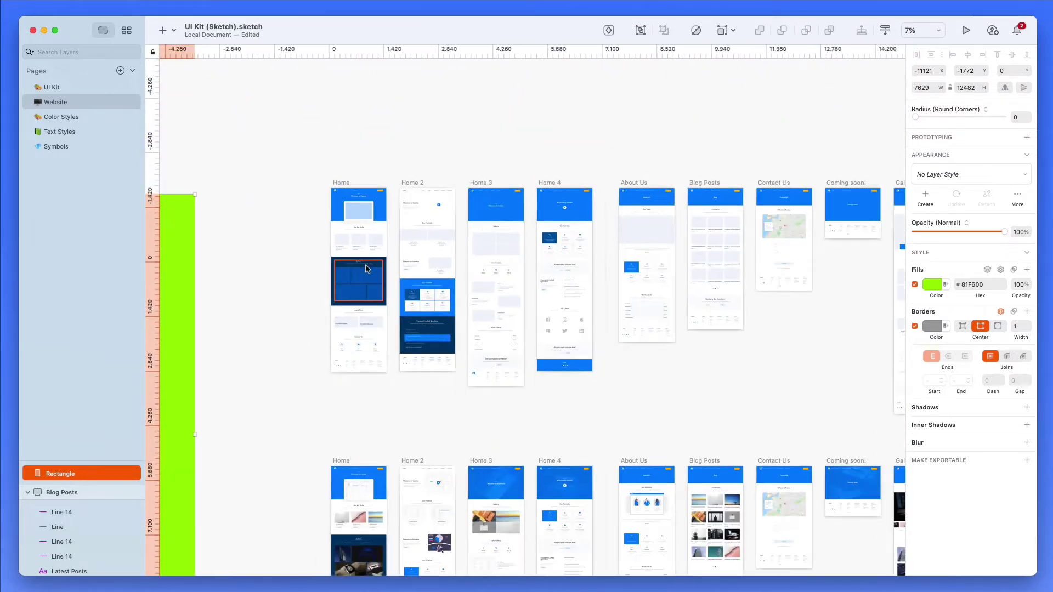
{"action": "scroll", "coordinate": [365, 264], "scroll_direction": "left", "scroll_amount": 6}
{"action": "scroll", "coordinate": [365, 264], "scroll_direction": "left", "scroll_amount": 2}
{"action": "scroll", "coordinate": [365, 265], "scroll_direction": "down", "scroll_amount": 2}
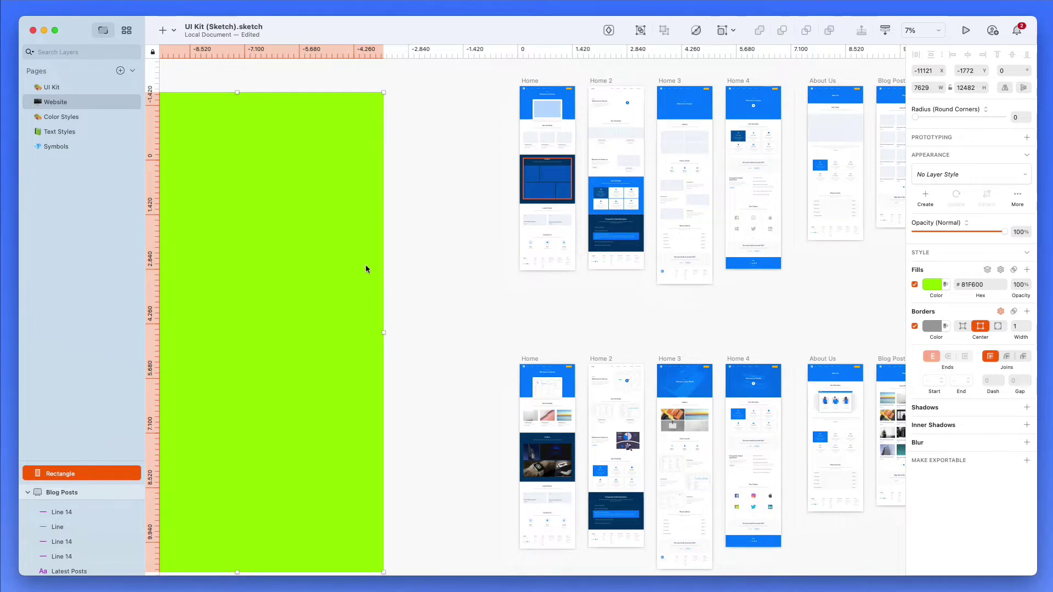
{"action": "scroll", "coordinate": [365, 269], "scroll_direction": "right", "scroll_amount": 3}
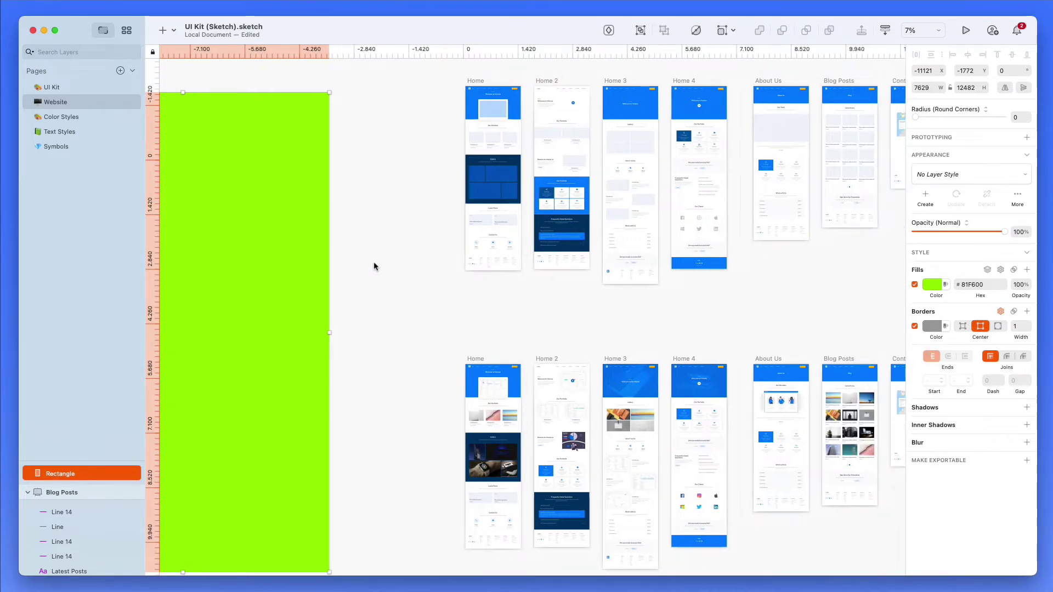
{"action": "scroll", "coordinate": [376, 267], "scroll_direction": "down", "scroll_amount": 1}
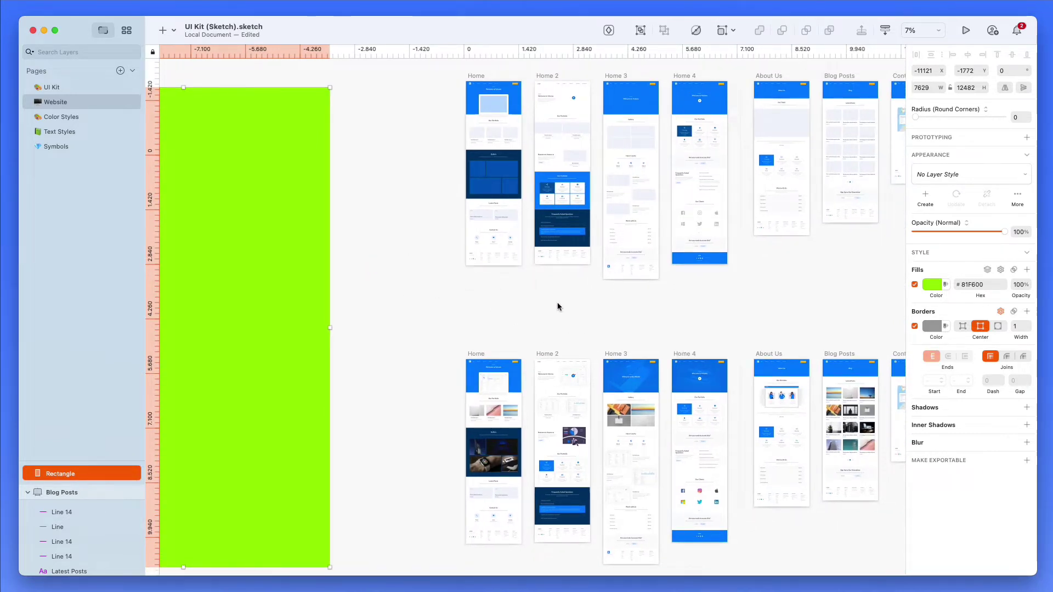
{"action": "scroll", "coordinate": [535, 295], "scroll_direction": "right", "scroll_amount": 4}
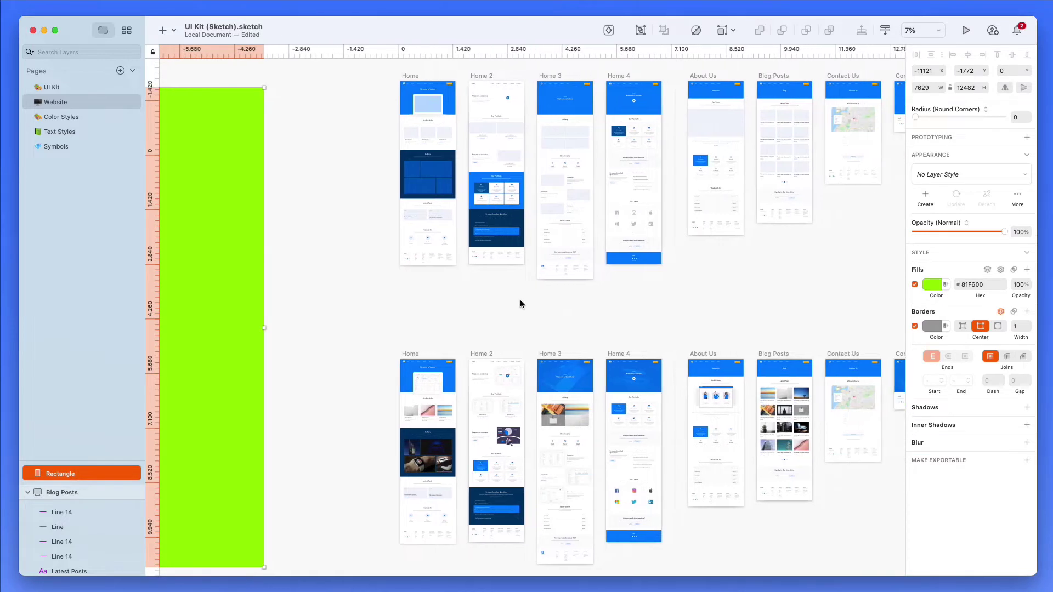
{"action": "scroll", "coordinate": [732, 289], "scroll_direction": "right", "scroll_amount": 4}
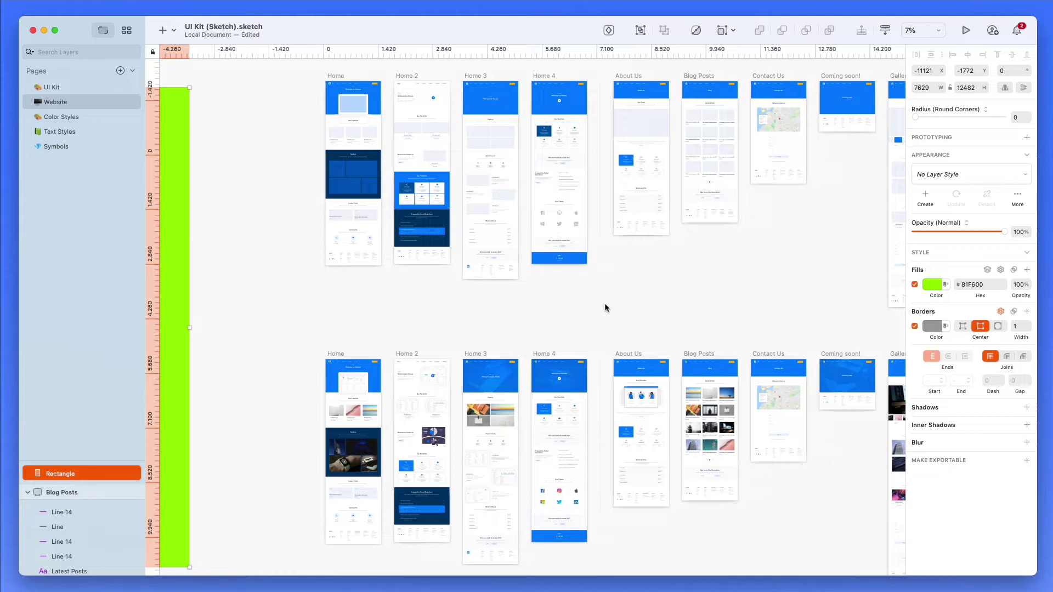
{"action": "scroll", "coordinate": [603, 298], "scroll_direction": "right", "scroll_amount": 1}
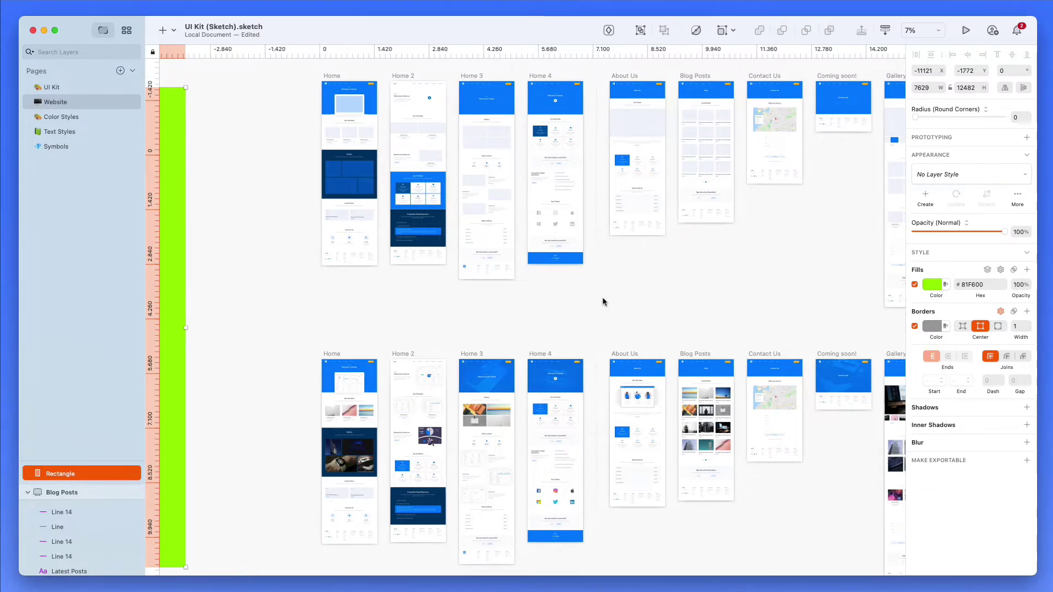
{"action": "scroll", "coordinate": [603, 298], "scroll_direction": "left", "scroll_amount": 2}
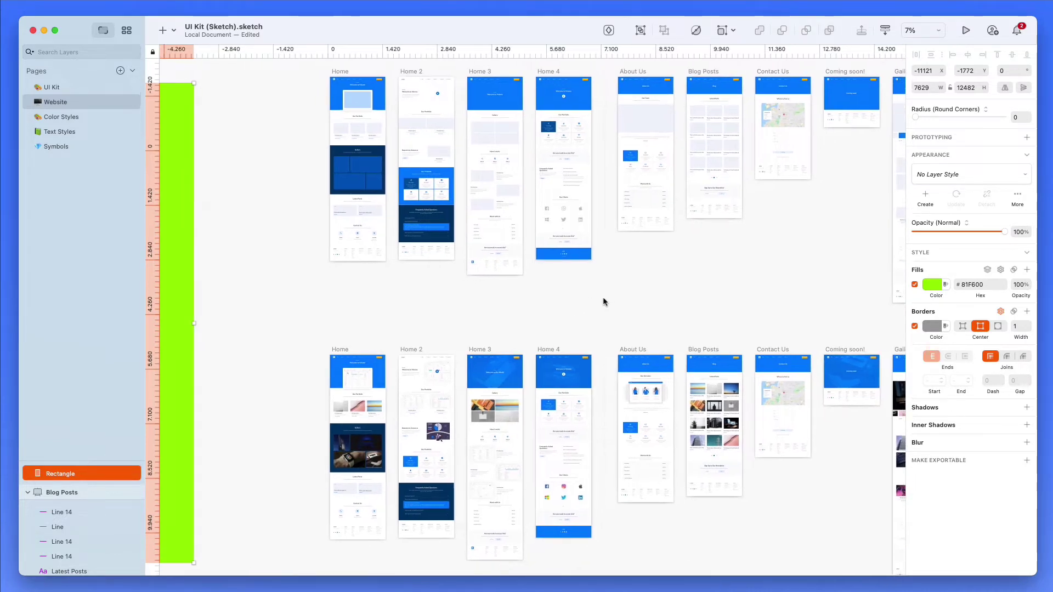
{"action": "scroll", "coordinate": [605, 301], "scroll_direction": "right", "scroll_amount": 5}
{"action": "scroll", "coordinate": [605, 301], "scroll_direction": "up", "scroll_amount": 2}
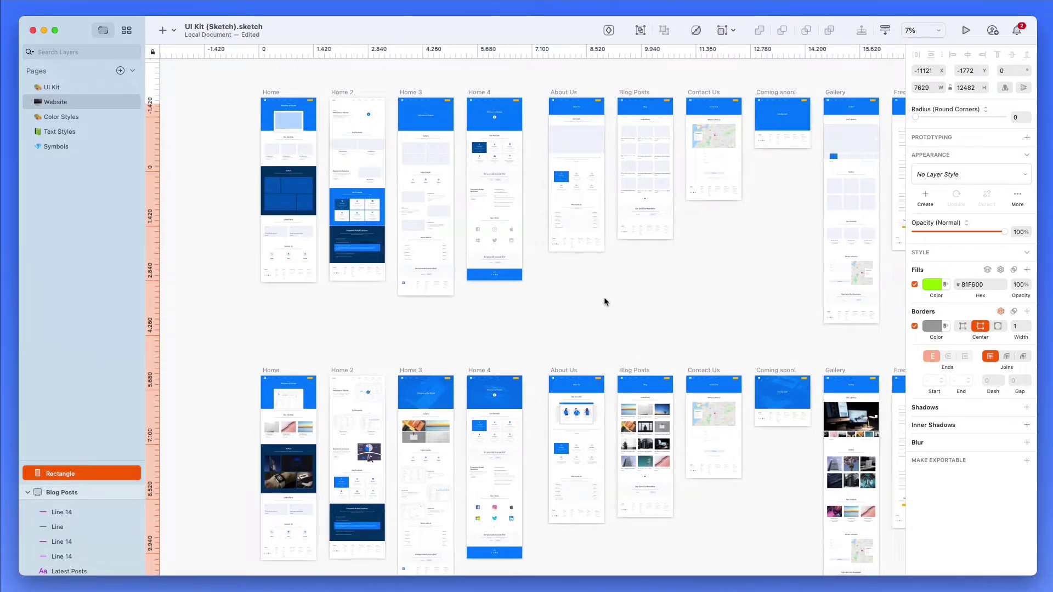
{"action": "scroll", "coordinate": [574, 326], "scroll_direction": "right", "scroll_amount": 2}
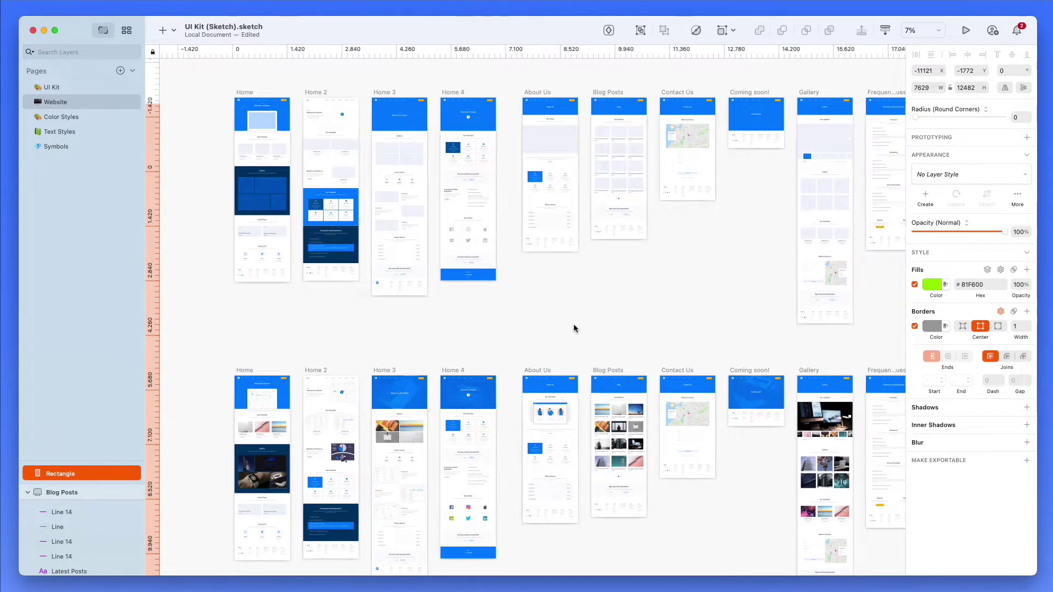
{"action": "scroll", "coordinate": [573, 328], "scroll_direction": "right", "scroll_amount": 1}
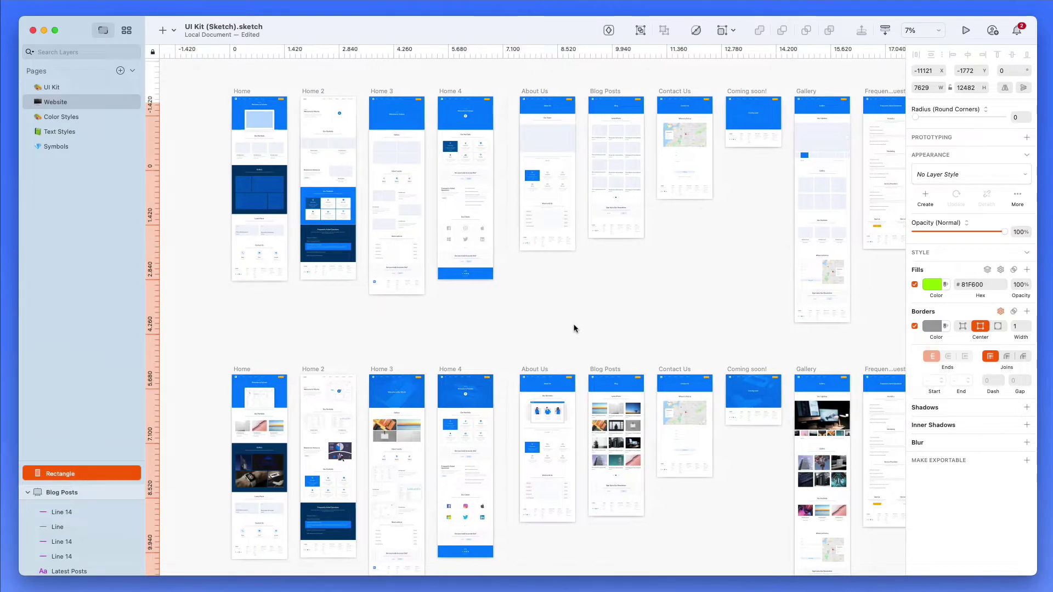
{"action": "scroll", "coordinate": [573, 328], "scroll_direction": "left", "scroll_amount": 1}
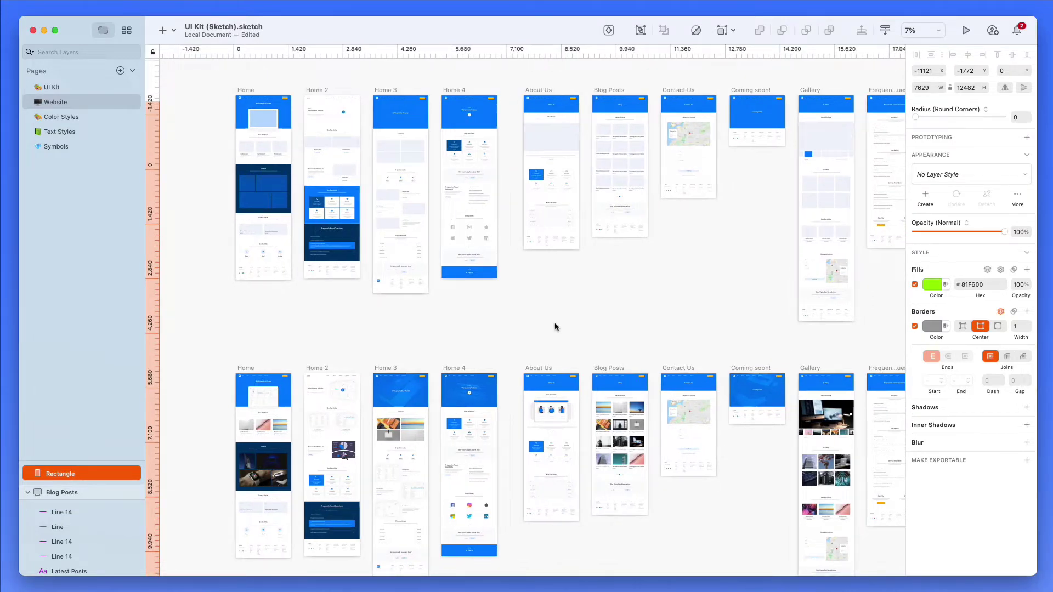
{"action": "scroll", "coordinate": [555, 327], "scroll_direction": "left", "scroll_amount": 1}
Open the UI Kit page and zoom in on the Call to Action boards.
{"action": "left_click", "coordinate": [65, 89]}
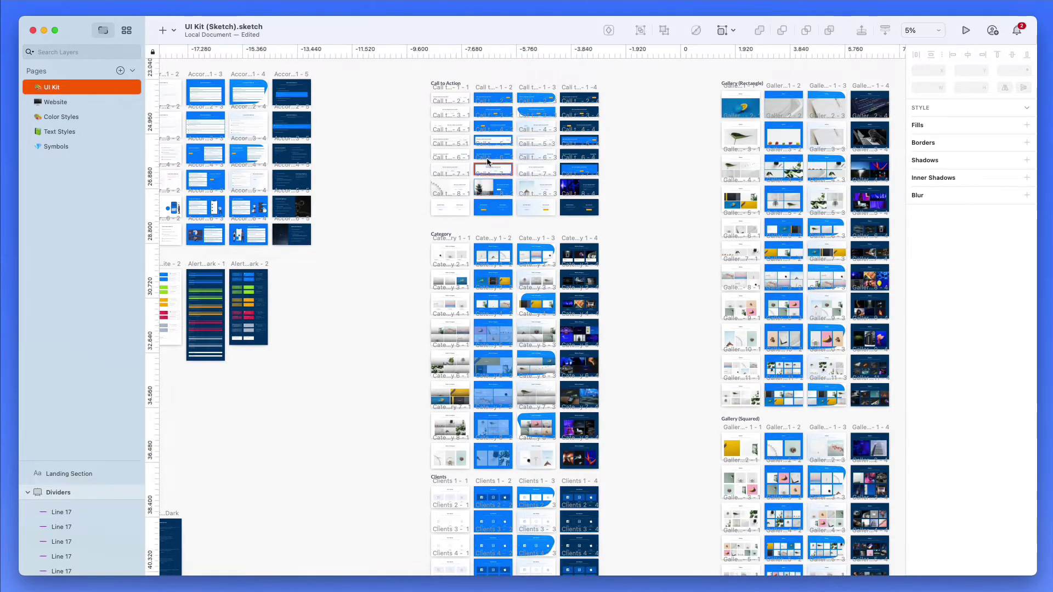
{"action": "scroll", "coordinate": [487, 162], "scroll_direction": "up", "scroll_amount": 5}
{"action": "scroll", "coordinate": [488, 161], "scroll_direction": "up", "scroll_amount": 10}
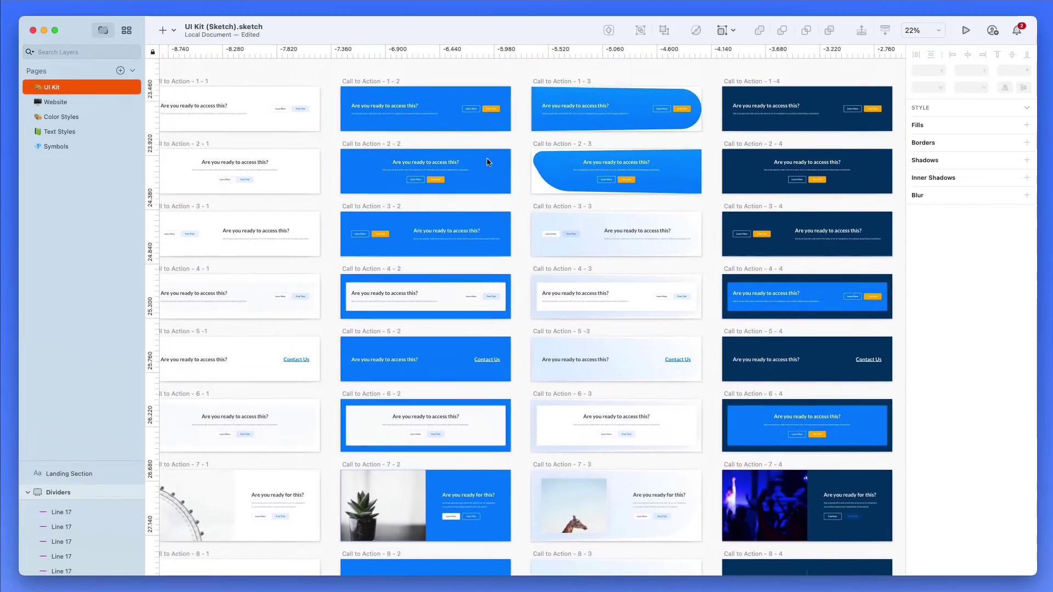
{"action": "scroll", "coordinate": [487, 162], "scroll_direction": "up", "scroll_amount": 1}
{"action": "scroll", "coordinate": [487, 161], "scroll_direction": "down", "scroll_amount": 3}
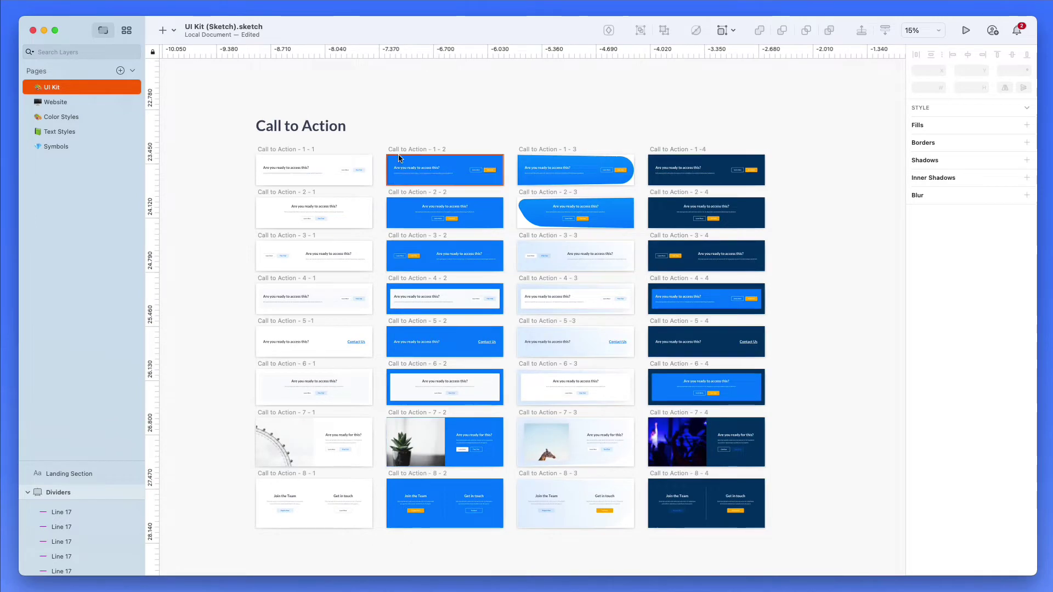
Drag the Call to Action - 1 - 2 banner out onto empty canvas at X -11361, Y 25739.
{"action": "left_click", "coordinate": [631, 155]}
{"action": "left_click_drag", "start_coordinate": [606, 162], "coordinate": [276, 351]}
{"action": "scroll", "coordinate": [277, 360], "scroll_direction": "down", "scroll_amount": 2}
{"action": "scroll", "coordinate": [277, 361], "scroll_direction": "down", "scroll_amount": 10}
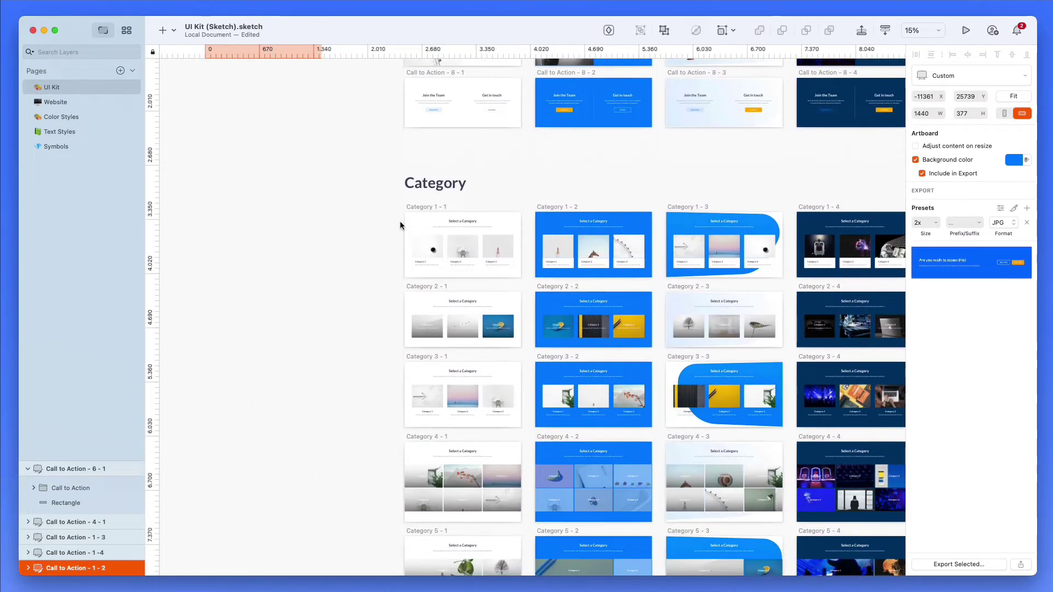
{"action": "scroll", "coordinate": [399, 221], "scroll_direction": "right", "scroll_amount": 3}
{"action": "scroll", "coordinate": [527, 274], "scroll_direction": "down", "scroll_amount": 8}
{"action": "scroll", "coordinate": [528, 274], "scroll_direction": "right", "scroll_amount": 2}
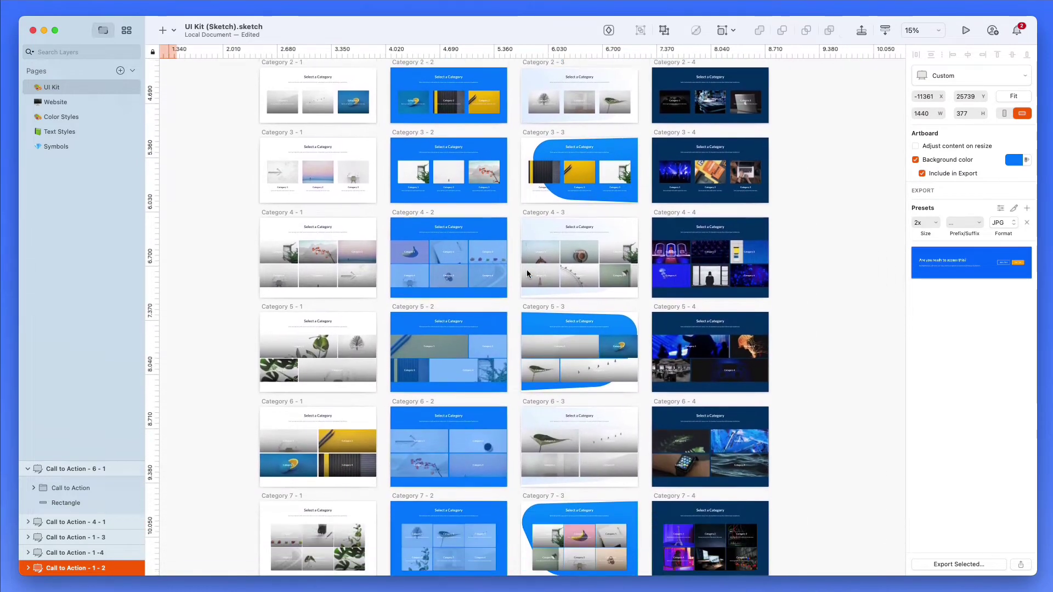
{"action": "scroll", "coordinate": [527, 272], "scroll_direction": "up", "scroll_amount": 3}
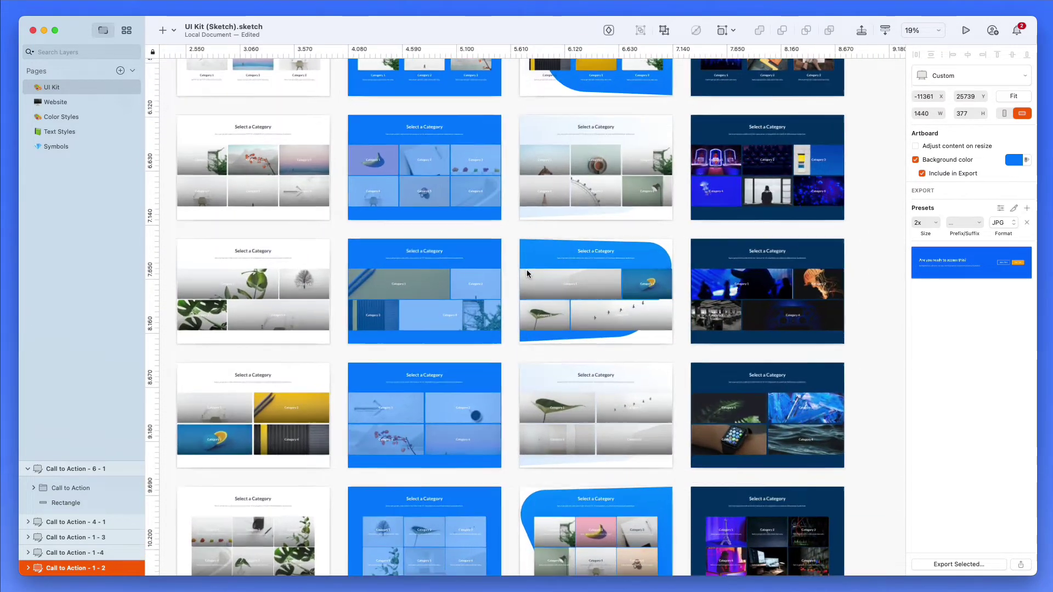
Hide the interface to show only the canvas, zoomed in on the Category boards.
{"action": "key", "text": "super+period"}
{"action": "scroll", "coordinate": [526, 269], "scroll_direction": "up", "scroll_amount": 3}
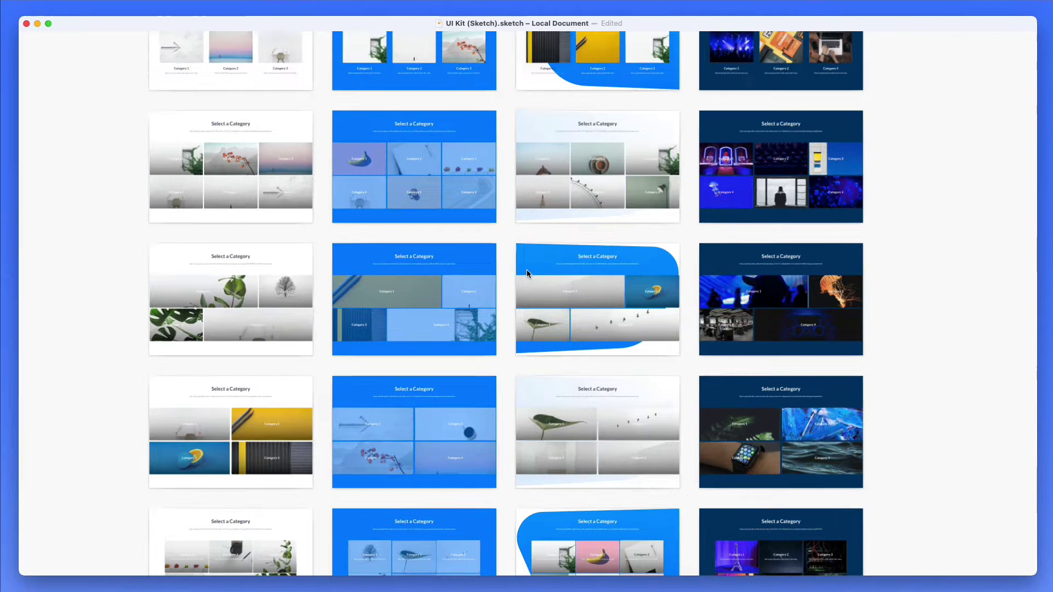
{"action": "scroll", "coordinate": [527, 272], "scroll_direction": "up", "scroll_amount": 5}
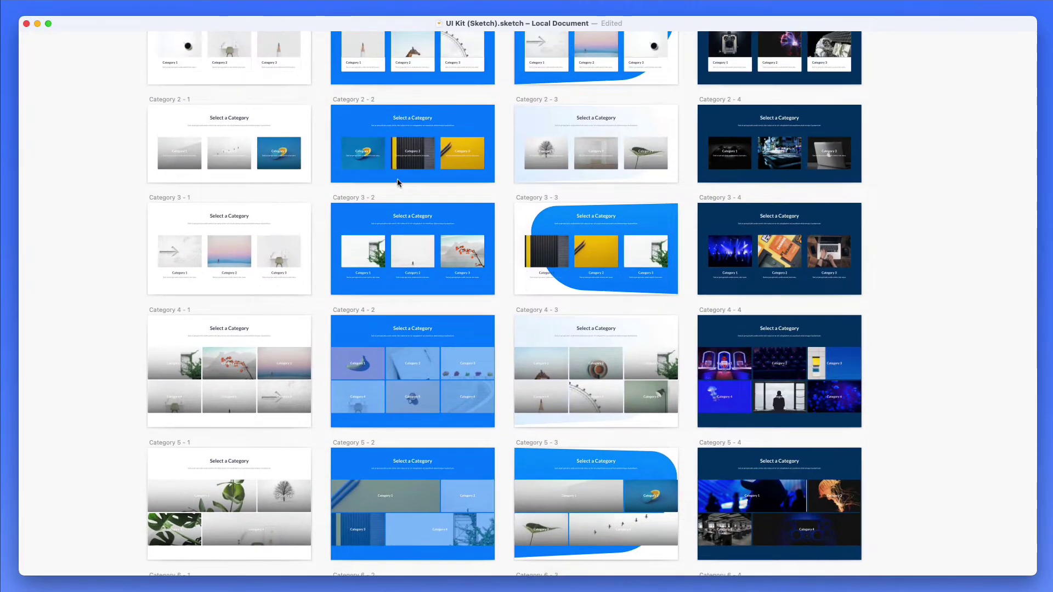
{"action": "scroll", "coordinate": [397, 176], "scroll_direction": "up", "scroll_amount": 2}
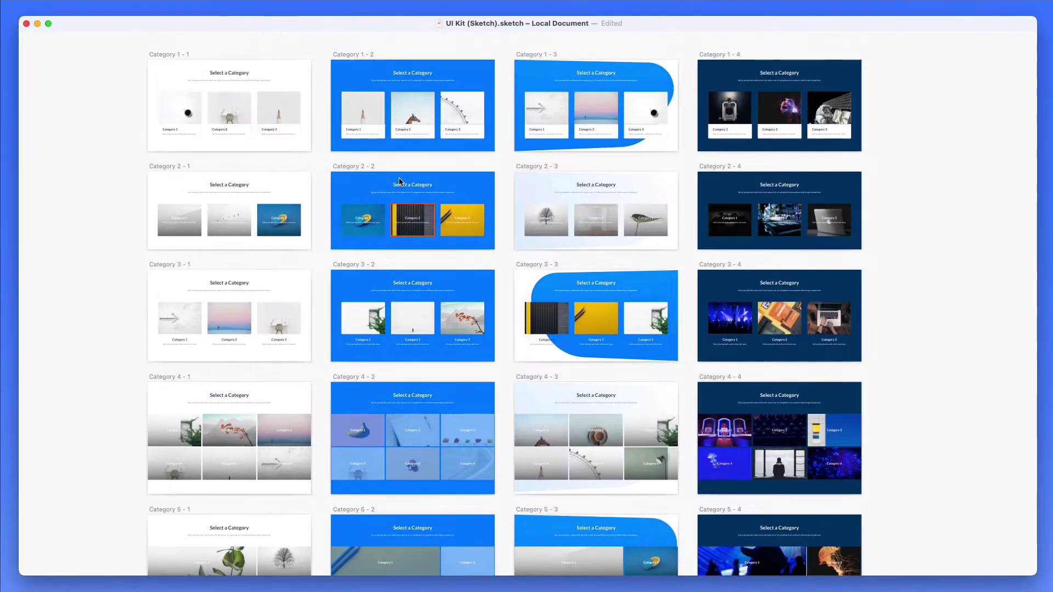
Move Category - 1 - 1 onto the empty canvas beside the Call to Action - 1 - 2 banner.
{"action": "left_click", "coordinate": [155, 66]}
{"action": "scroll", "coordinate": [216, 104], "scroll_direction": "down", "scroll_amount": 3}
{"action": "scroll", "coordinate": [215, 104], "scroll_direction": "up", "scroll_amount": 5}
{"action": "scroll", "coordinate": [215, 104], "scroll_direction": "left", "scroll_amount": 4}
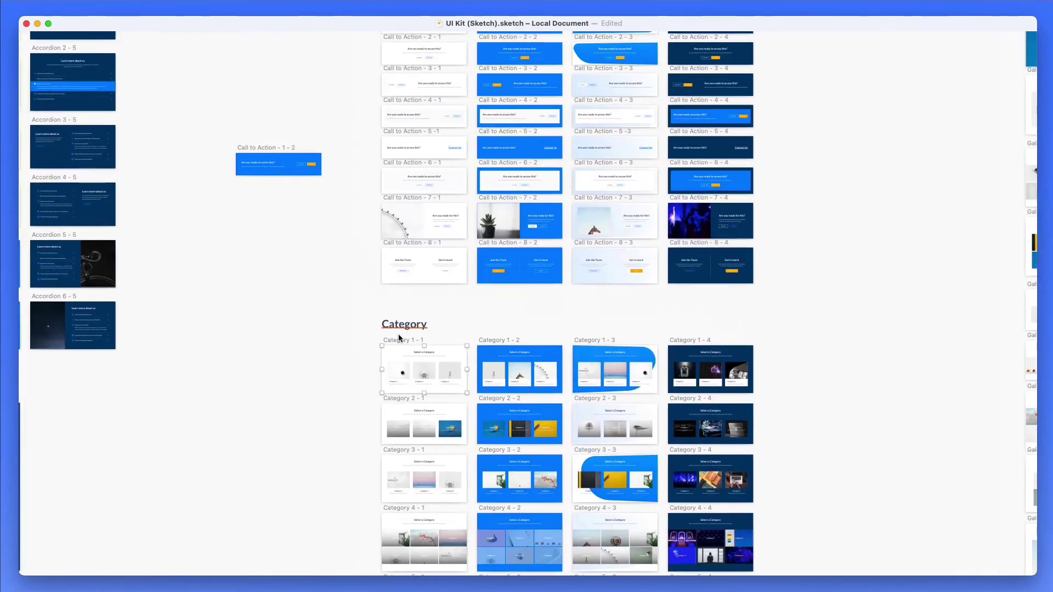
{"action": "left_click_drag", "start_coordinate": [423, 372], "coordinate": [278, 124]}
{"action": "scroll", "coordinate": [334, 108], "scroll_direction": "down", "scroll_amount": 10}
{"action": "scroll", "coordinate": [334, 108], "scroll_direction": "right", "scroll_amount": 4}
{"action": "scroll", "coordinate": [345, 117], "scroll_direction": "down", "scroll_amount": 5}
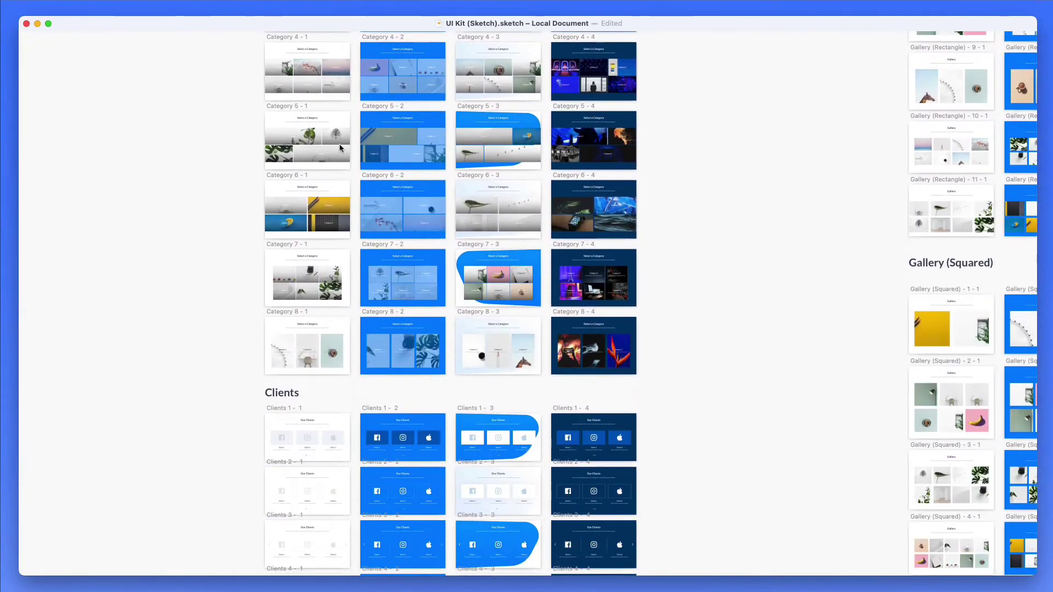
{"action": "scroll", "coordinate": [369, 254], "scroll_direction": "up", "scroll_amount": 5}
Drag the Clients 2 - 1 board beneath the Call to Action banner, completing the three-section stack.
{"action": "scroll", "coordinate": [370, 256], "scroll_direction": "down", "scroll_amount": 5}
{"action": "scroll", "coordinate": [369, 256], "scroll_direction": "right", "scroll_amount": 3}
{"action": "scroll", "coordinate": [370, 257], "scroll_direction": "down", "scroll_amount": 5}
{"action": "scroll", "coordinate": [370, 257], "scroll_direction": "right", "scroll_amount": 1}
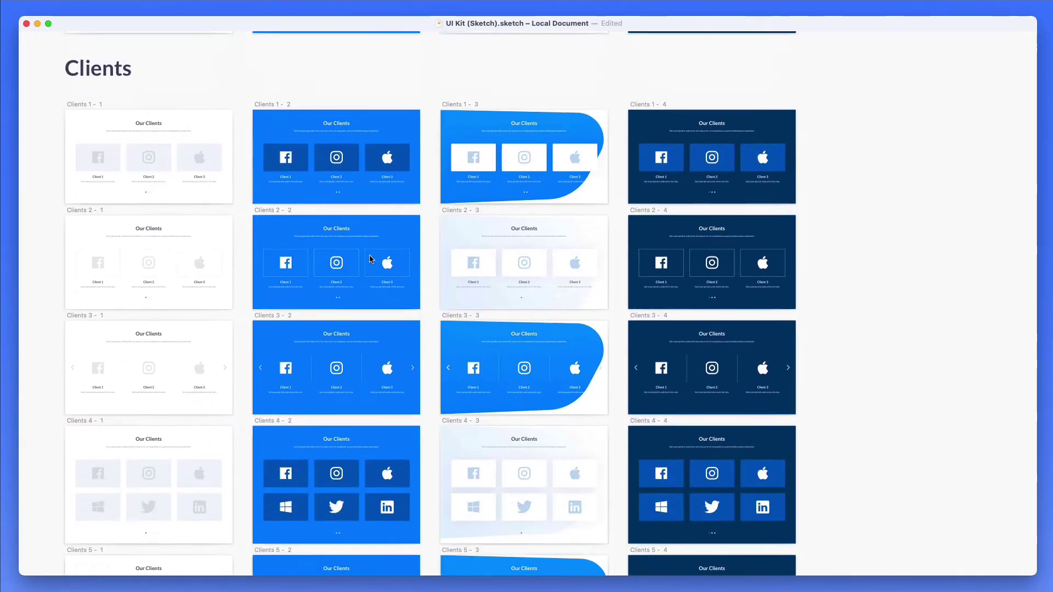
{"action": "left_click", "coordinate": [82, 189]}
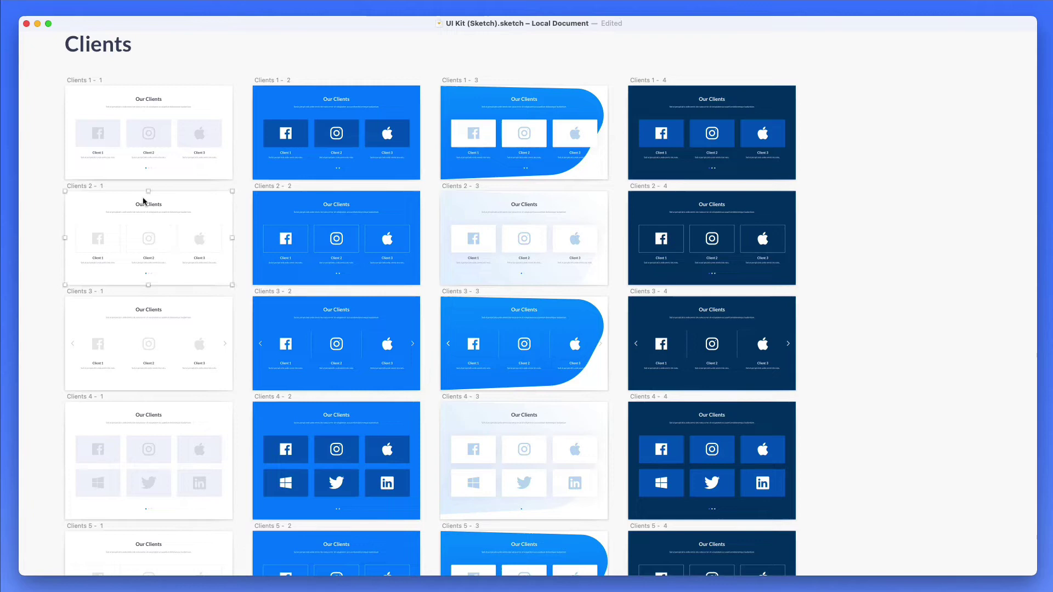
{"action": "scroll", "coordinate": [143, 198], "scroll_direction": "down", "scroll_amount": 5}
{"action": "scroll", "coordinate": [247, 307], "scroll_direction": "up", "scroll_amount": 2}
{"action": "left_click_drag", "start_coordinate": [355, 427], "coordinate": [207, 82]}
{"action": "scroll", "coordinate": [176, 175], "scroll_direction": "up", "scroll_amount": 10}
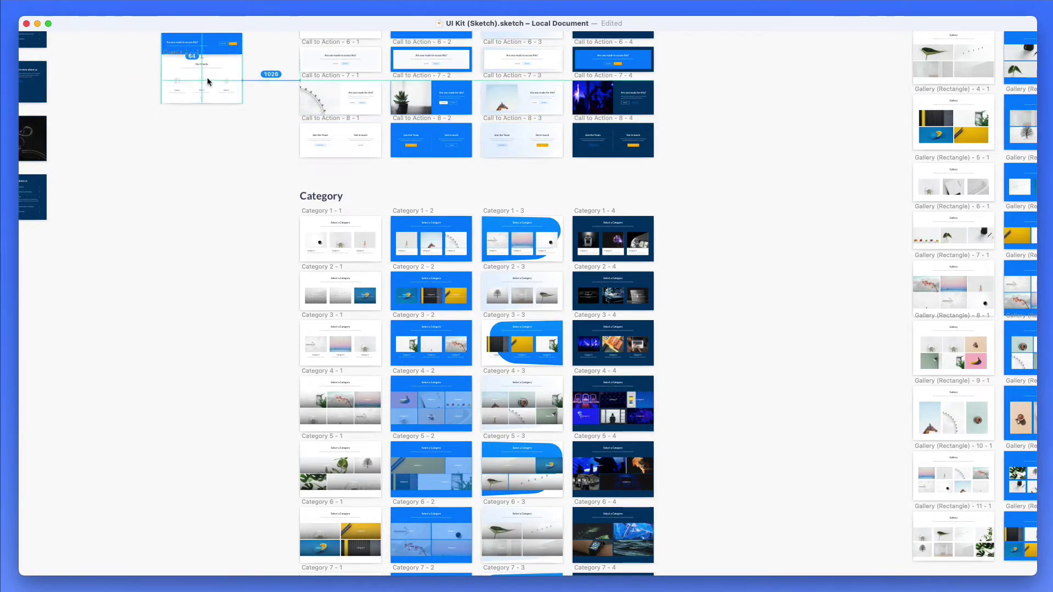
{"action": "scroll", "coordinate": [159, 126], "scroll_direction": "up", "scroll_amount": 5}
{"action": "scroll", "coordinate": [153, 136], "scroll_direction": "up", "scroll_amount": 5}
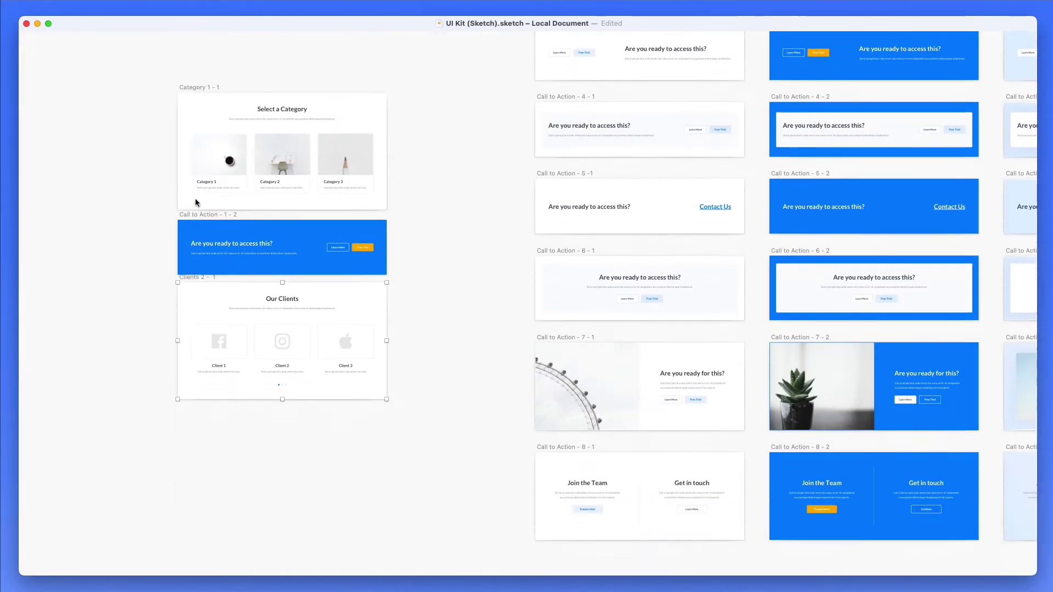
{"action": "scroll", "coordinate": [216, 170], "scroll_direction": "up", "scroll_amount": 2}
{"action": "scroll", "coordinate": [217, 170], "scroll_direction": "left", "scroll_amount": 2}
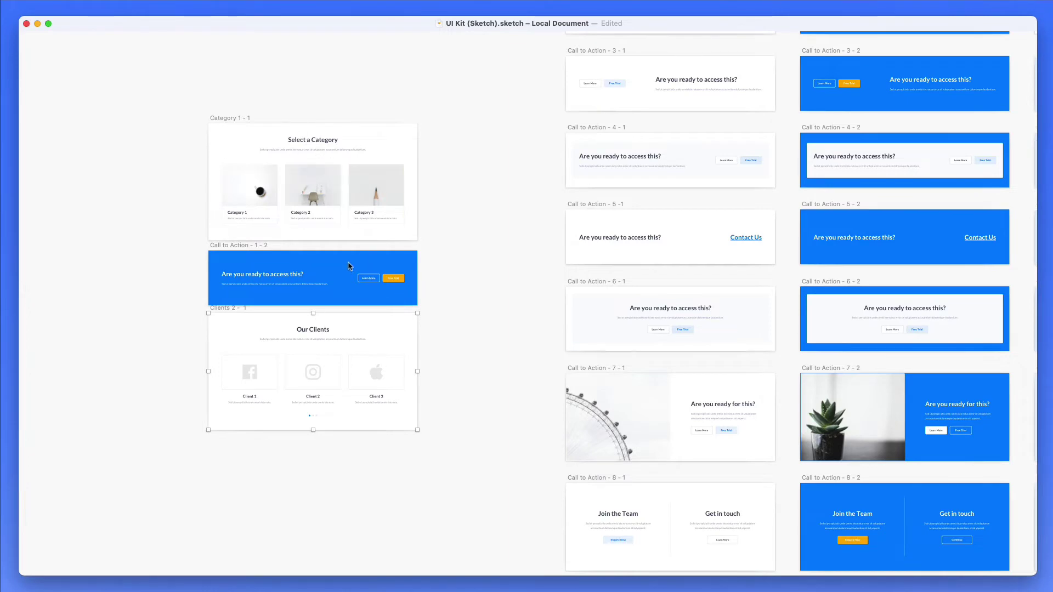
{"action": "scroll", "coordinate": [348, 265], "scroll_direction": "down", "scroll_amount": 5}
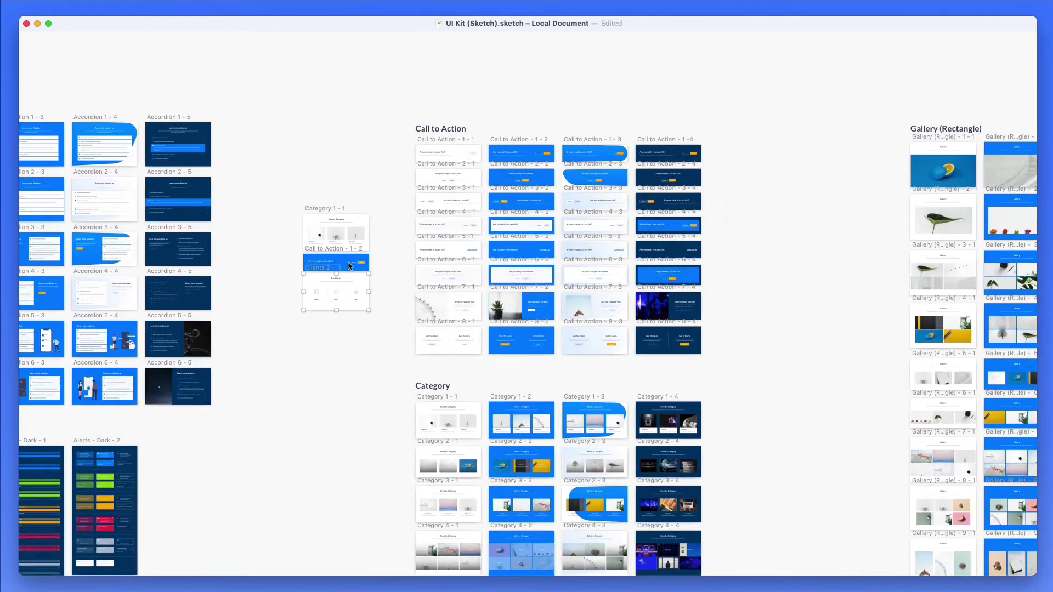
Scroll the canvas down past App Features and Filters to the Footer 1–9 boards.
{"action": "scroll", "coordinate": [348, 266], "scroll_direction": "right", "scroll_amount": 7}
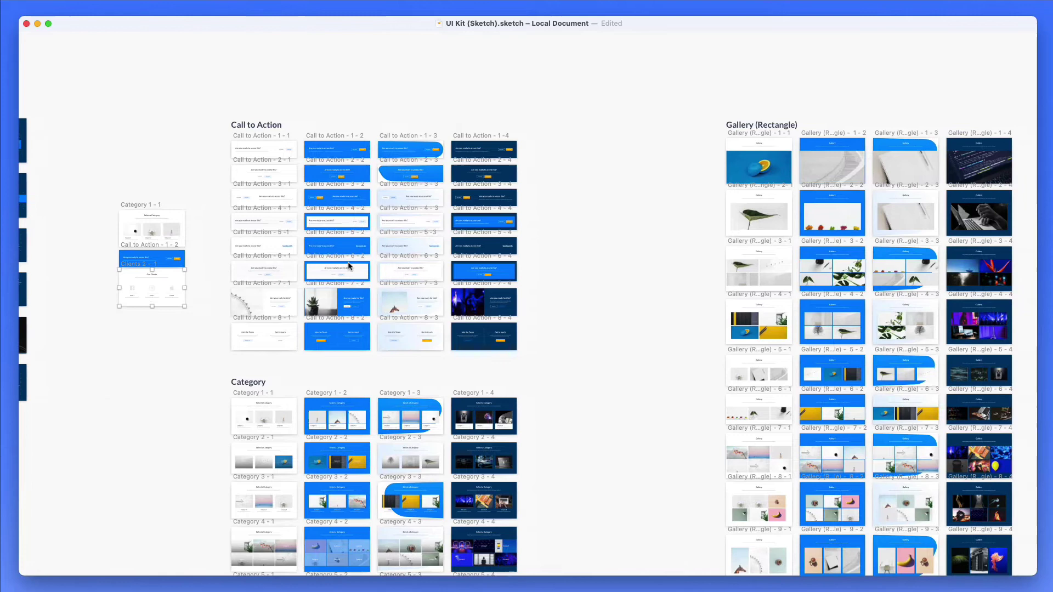
{"action": "scroll", "coordinate": [348, 266], "scroll_direction": "right", "scroll_amount": 5}
{"action": "scroll", "coordinate": [348, 266], "scroll_direction": "down", "scroll_amount": 3}
{"action": "scroll", "coordinate": [348, 266], "scroll_direction": "right", "scroll_amount": 5}
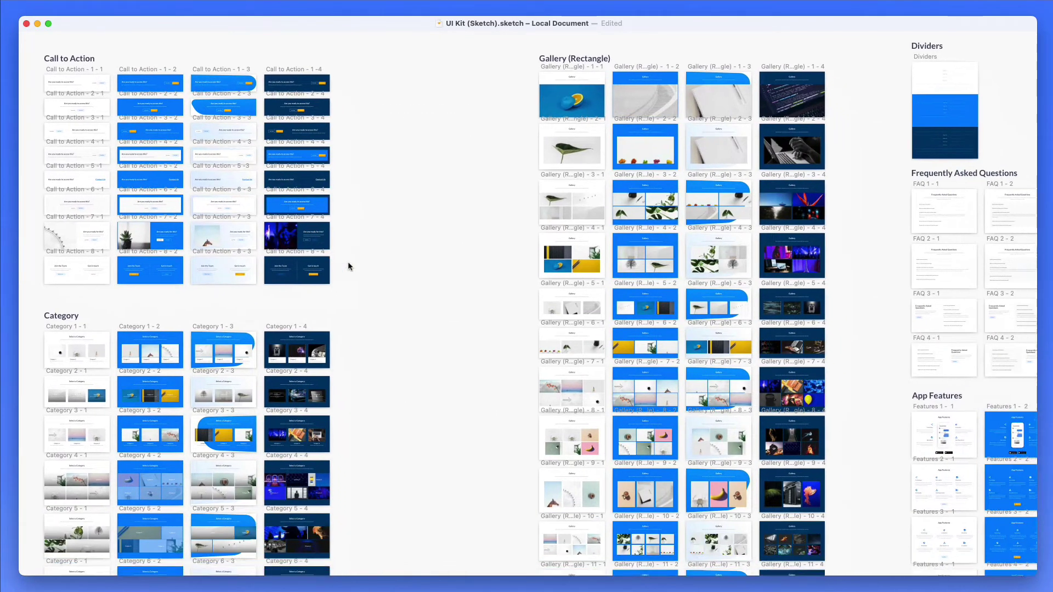
{"action": "scroll", "coordinate": [357, 255], "scroll_direction": "right", "scroll_amount": 1}
{"action": "scroll", "coordinate": [363, 253], "scroll_direction": "right", "scroll_amount": 7}
{"action": "scroll", "coordinate": [363, 253], "scroll_direction": "down", "scroll_amount": 5}
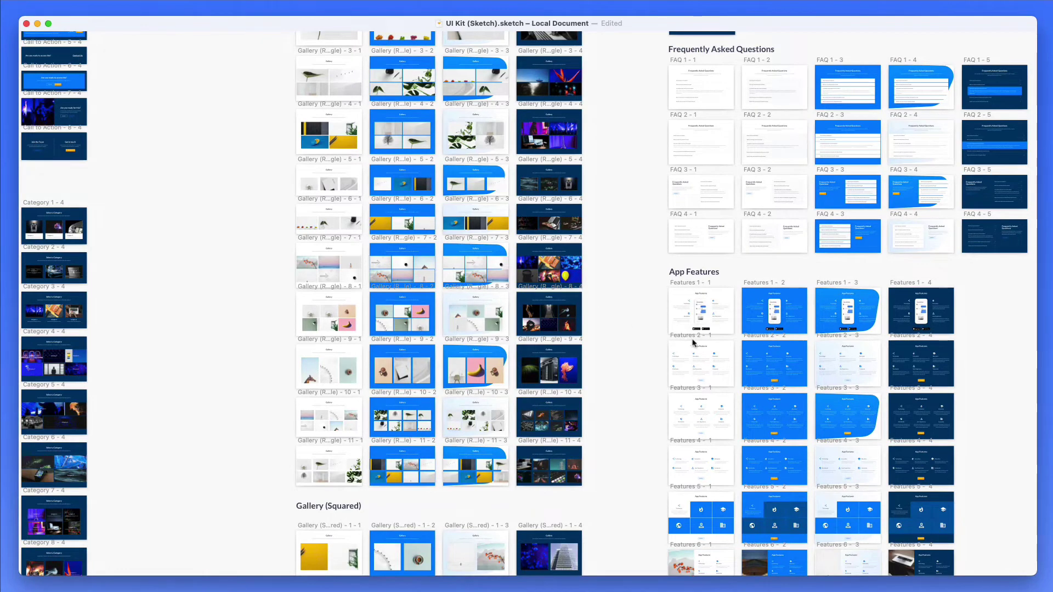
{"action": "scroll", "coordinate": [691, 343], "scroll_direction": "up", "scroll_amount": 10}
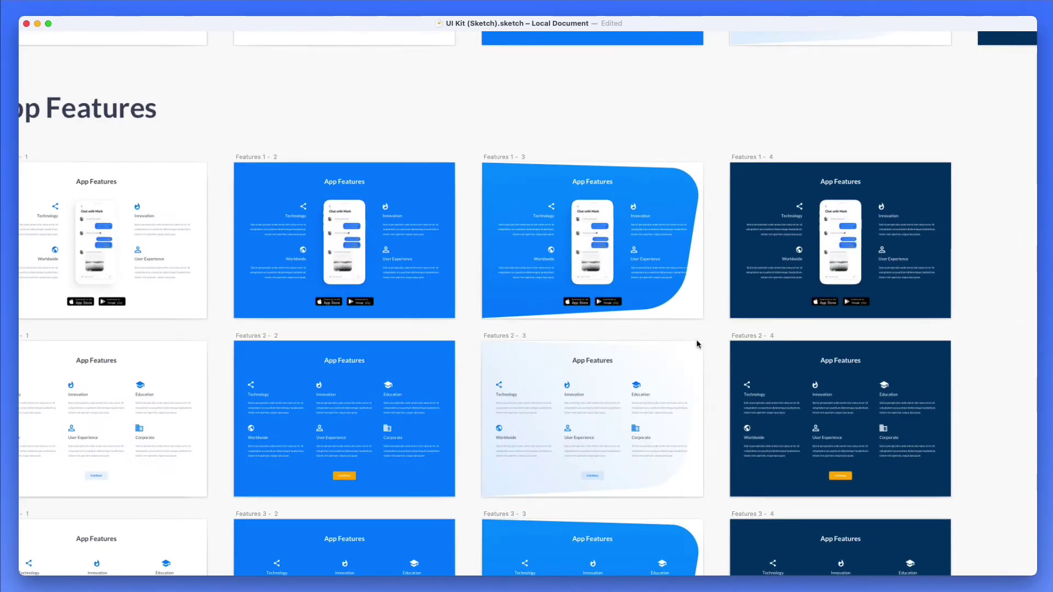
{"action": "scroll", "coordinate": [696, 344], "scroll_direction": "left", "scroll_amount": 3}
{"action": "scroll", "coordinate": [696, 343], "scroll_direction": "down", "scroll_amount": 2}
{"action": "scroll", "coordinate": [697, 343], "scroll_direction": "right", "scroll_amount": 2}
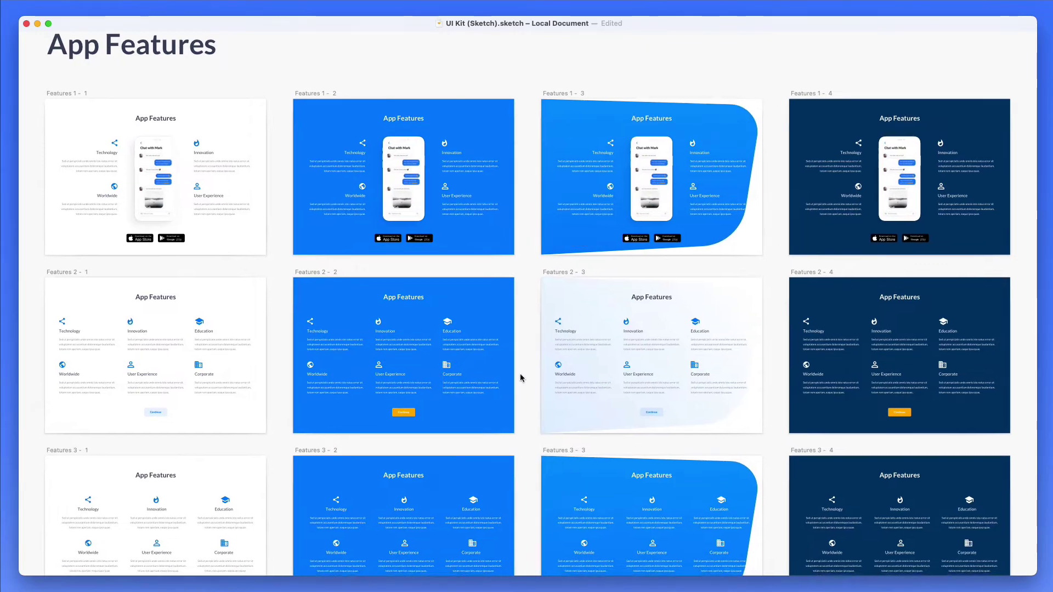
{"action": "scroll", "coordinate": [521, 377], "scroll_direction": "left", "scroll_amount": 3}
{"action": "scroll", "coordinate": [522, 377], "scroll_direction": "up", "scroll_amount": 4}
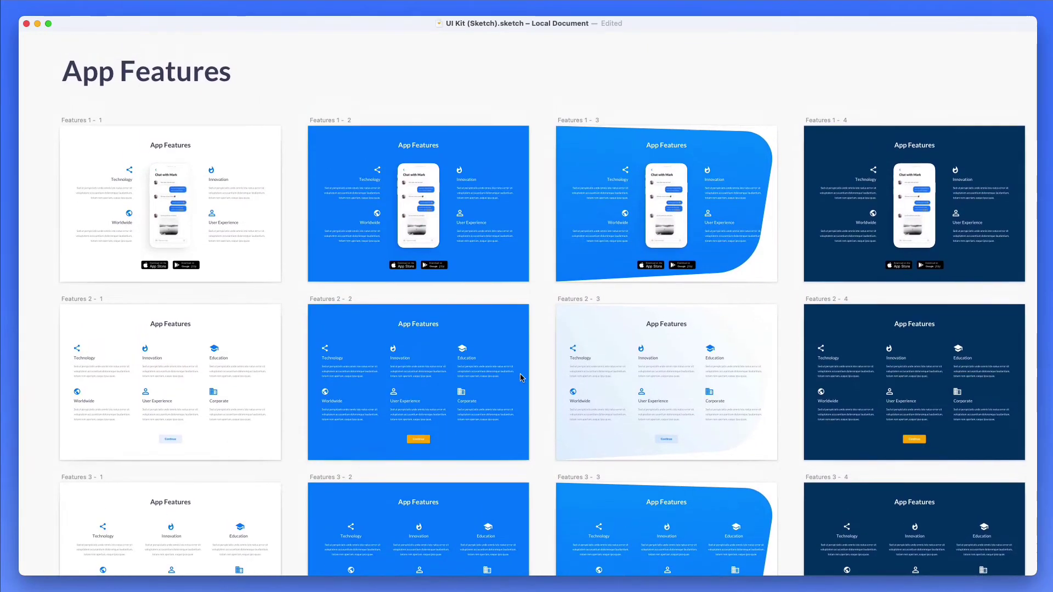
{"action": "scroll", "coordinate": [520, 377], "scroll_direction": "down", "scroll_amount": 10}
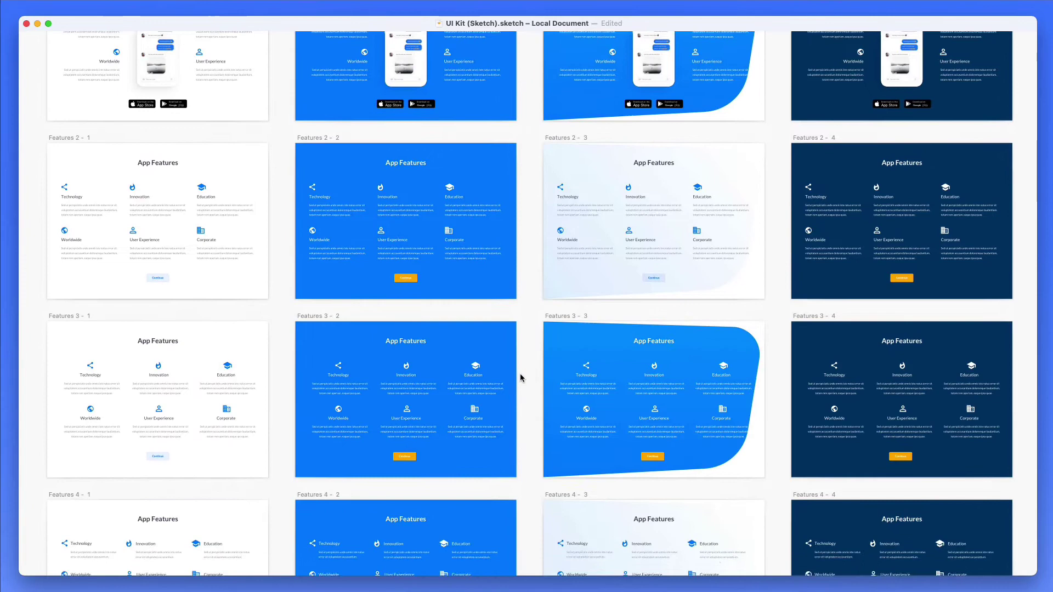
{"action": "scroll", "coordinate": [520, 377], "scroll_direction": "down", "scroll_amount": 8}
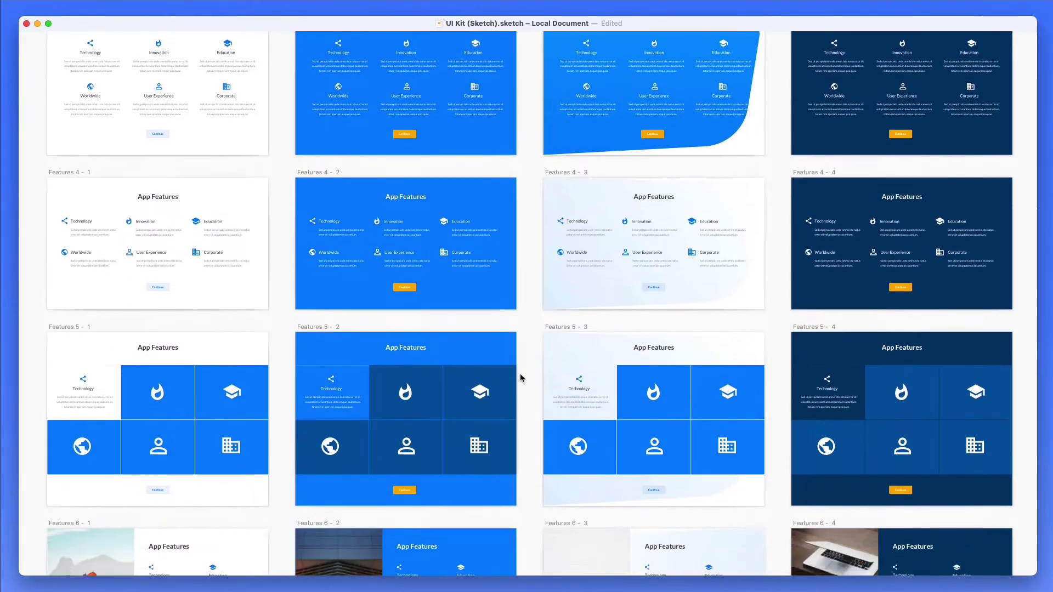
{"action": "scroll", "coordinate": [520, 378], "scroll_direction": "down", "scroll_amount": 4}
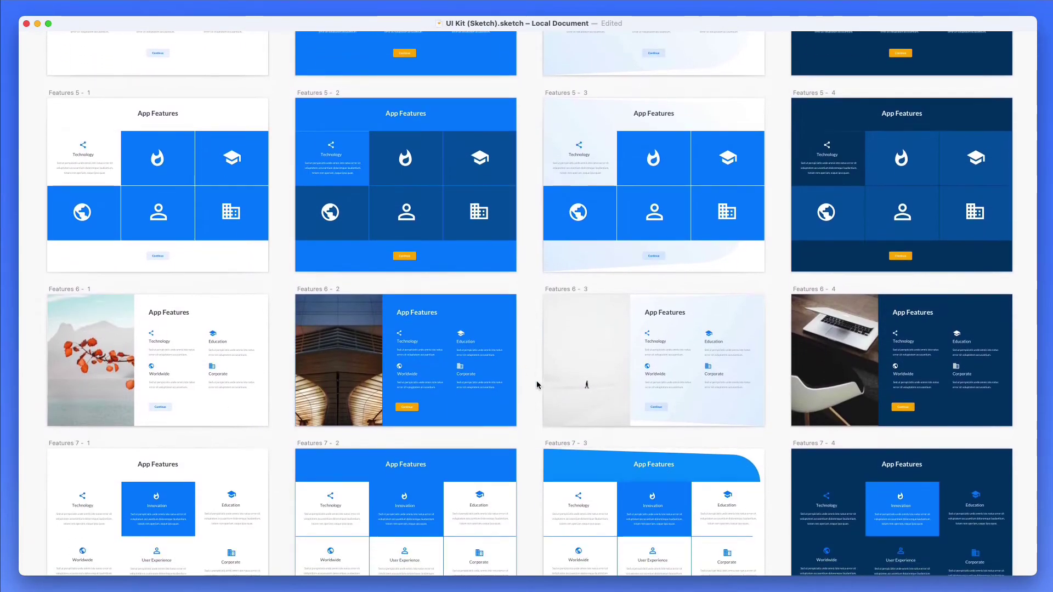
{"action": "scroll", "coordinate": [522, 385], "scroll_direction": "down", "scroll_amount": 2}
{"action": "scroll", "coordinate": [535, 378], "scroll_direction": "down", "scroll_amount": 3}
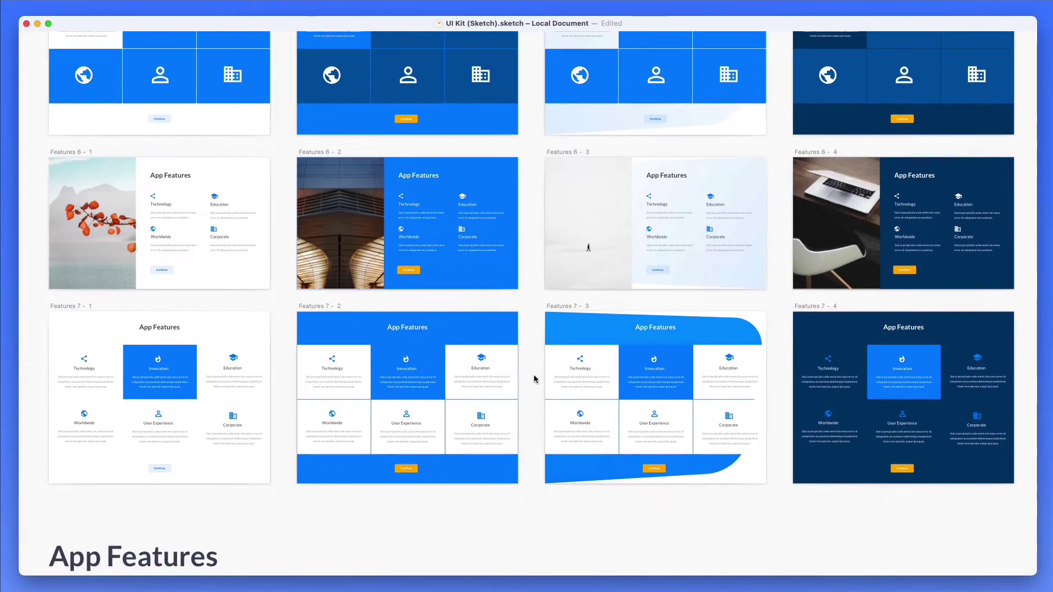
{"action": "scroll", "coordinate": [536, 376], "scroll_direction": "down", "scroll_amount": 12}
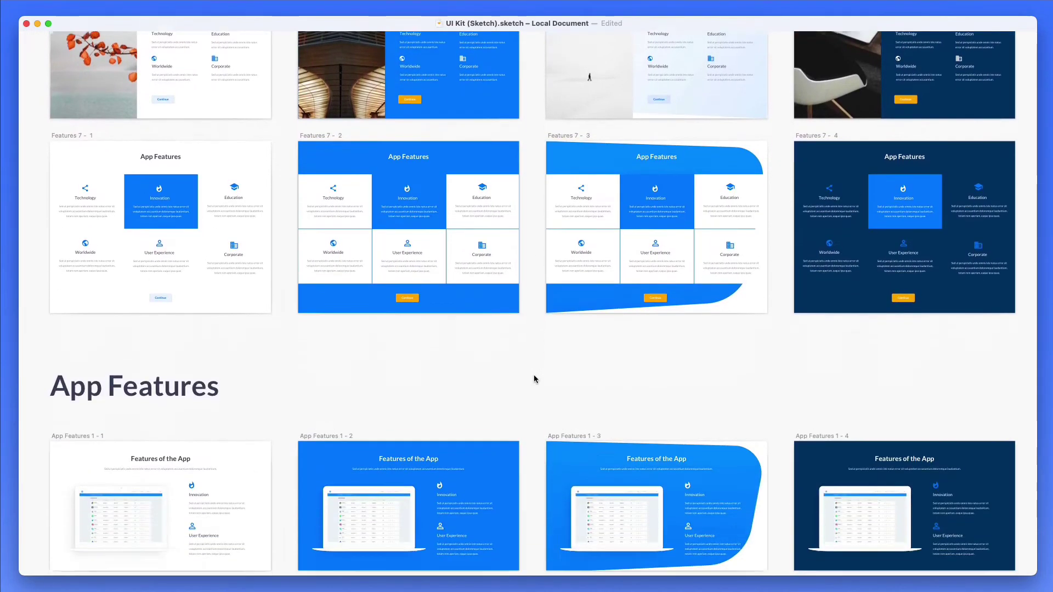
{"action": "scroll", "coordinate": [521, 401], "scroll_direction": "down", "scroll_amount": 1}
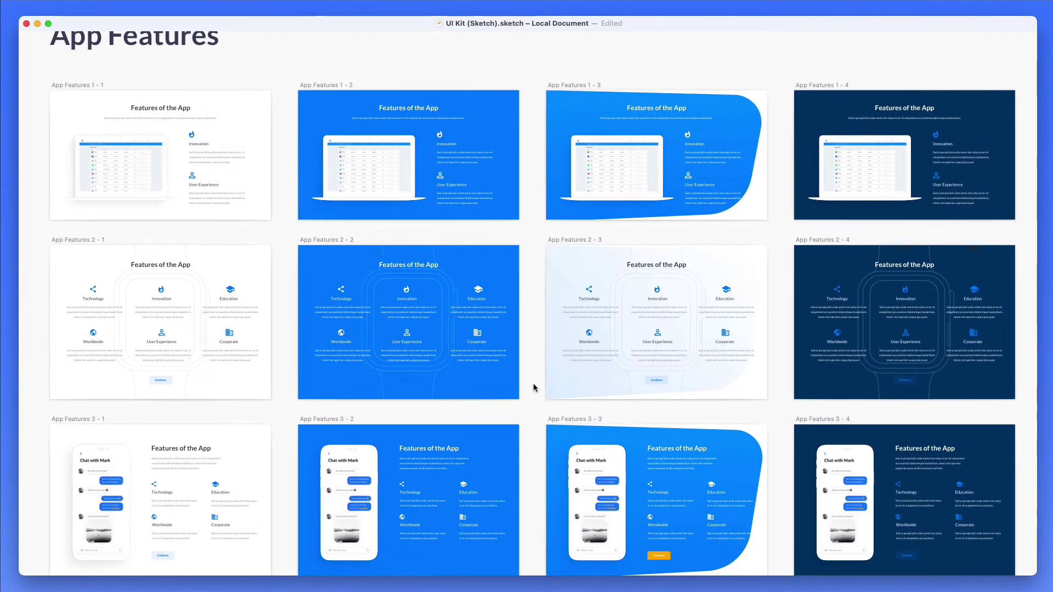
{"action": "scroll", "coordinate": [533, 384], "scroll_direction": "down", "scroll_amount": 6}
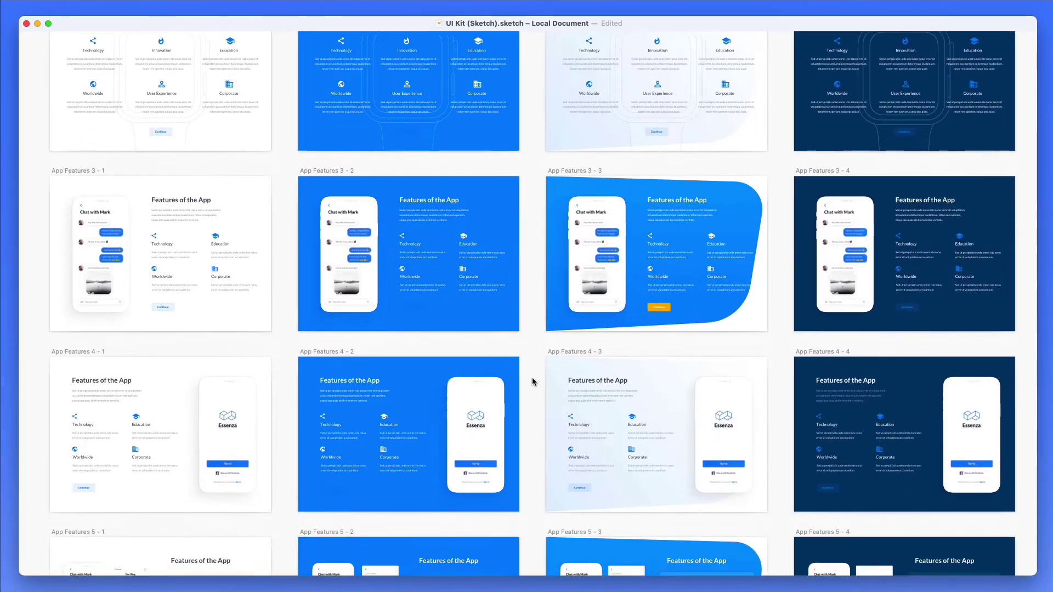
{"action": "scroll", "coordinate": [532, 380], "scroll_direction": "down", "scroll_amount": 6}
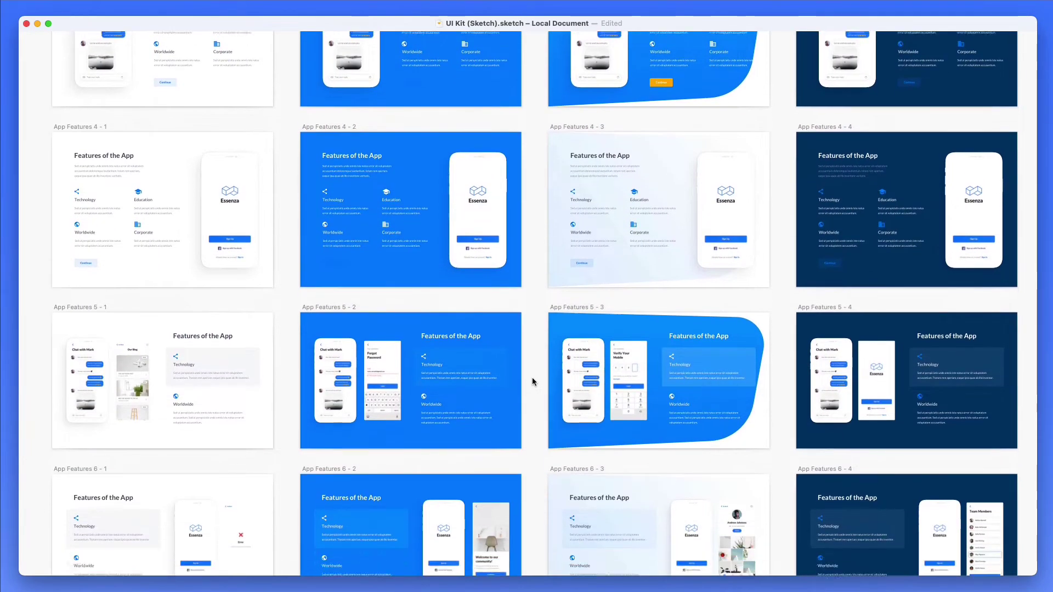
{"action": "scroll", "coordinate": [532, 377], "scroll_direction": "down", "scroll_amount": 8}
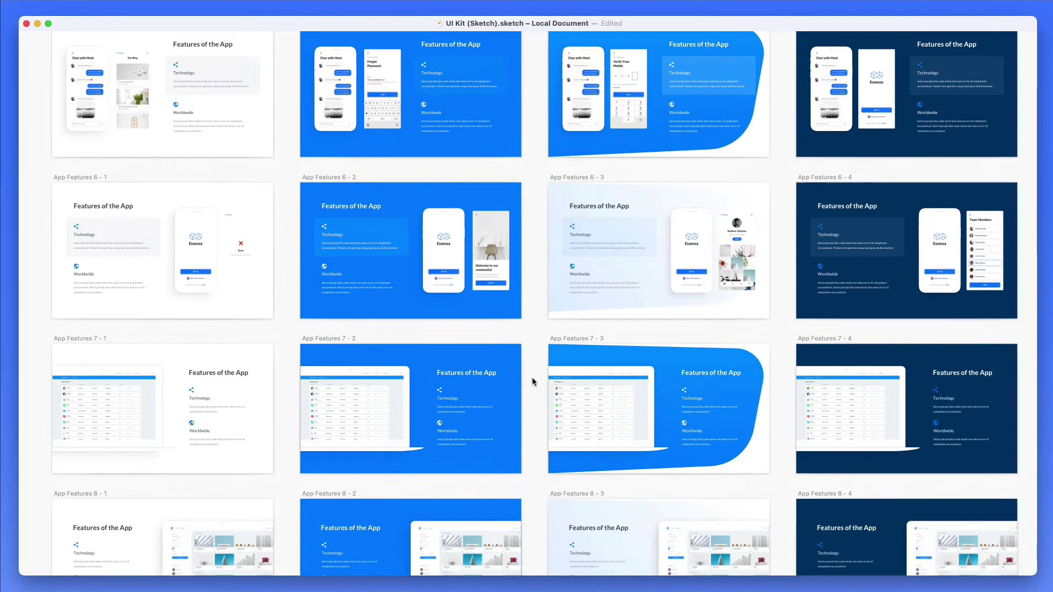
{"action": "scroll", "coordinate": [531, 377], "scroll_direction": "down", "scroll_amount": 5}
{"action": "scroll", "coordinate": [532, 377], "scroll_direction": "up", "scroll_amount": 4}
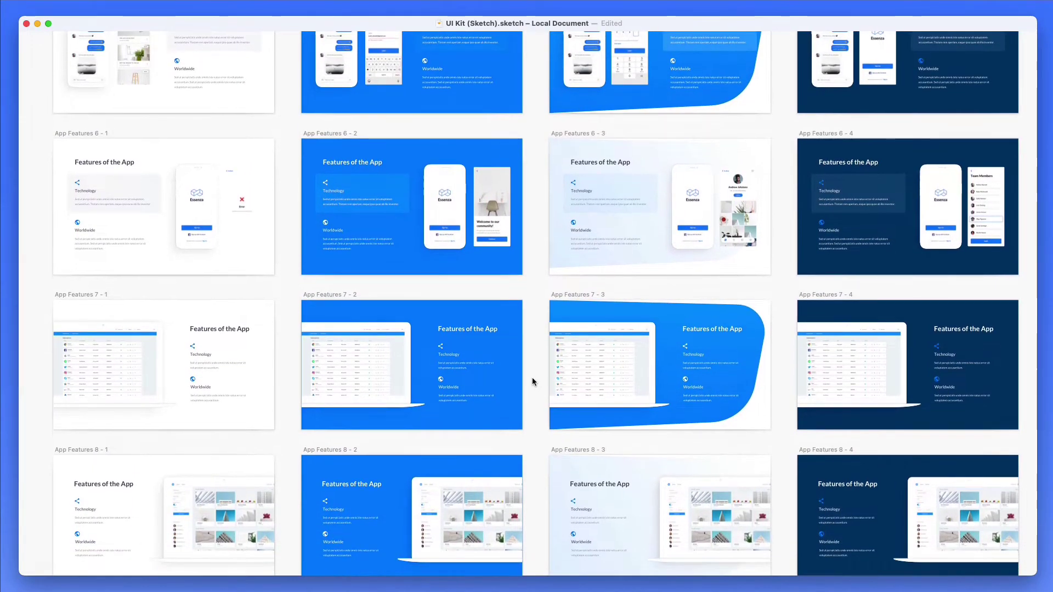
{"action": "scroll", "coordinate": [532, 377], "scroll_direction": "down", "scroll_amount": 3}
{"action": "scroll", "coordinate": [532, 378], "scroll_direction": "down", "scroll_amount": 15}
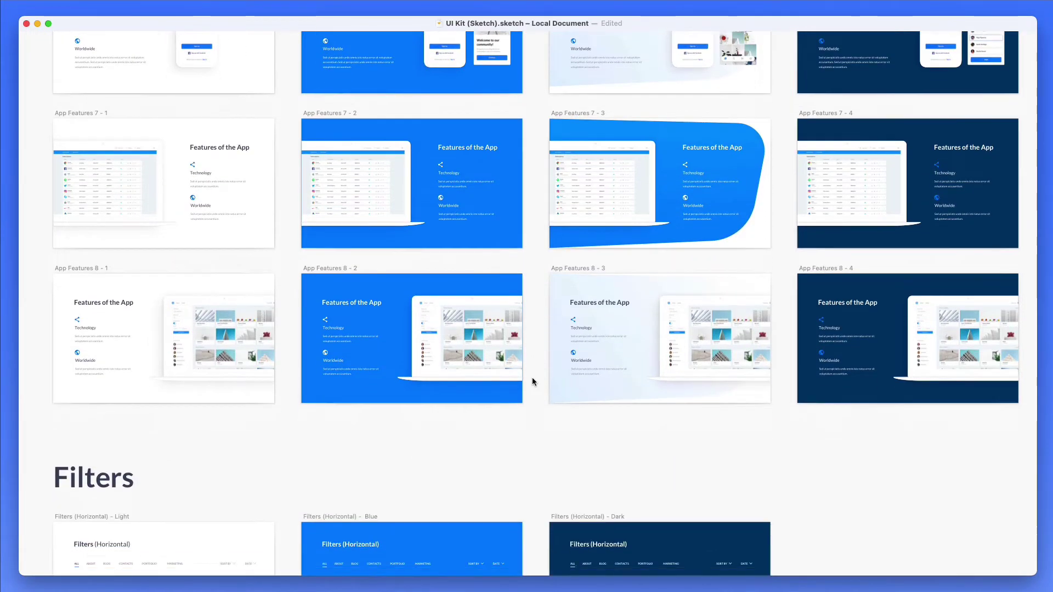
{"action": "scroll", "coordinate": [532, 379], "scroll_direction": "down", "scroll_amount": 8}
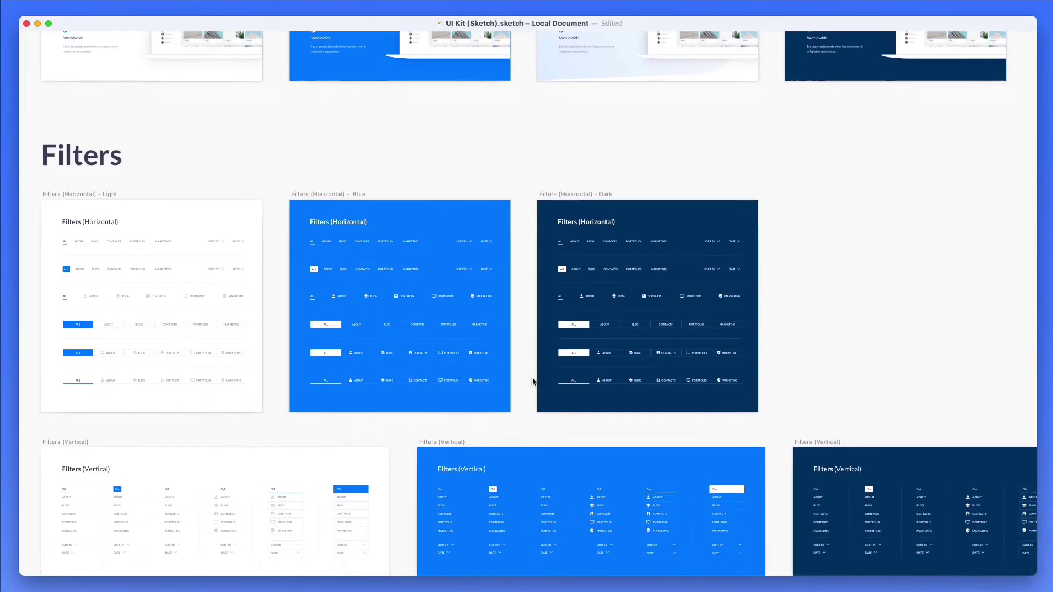
{"action": "scroll", "coordinate": [532, 378], "scroll_direction": "down", "scroll_amount": 5}
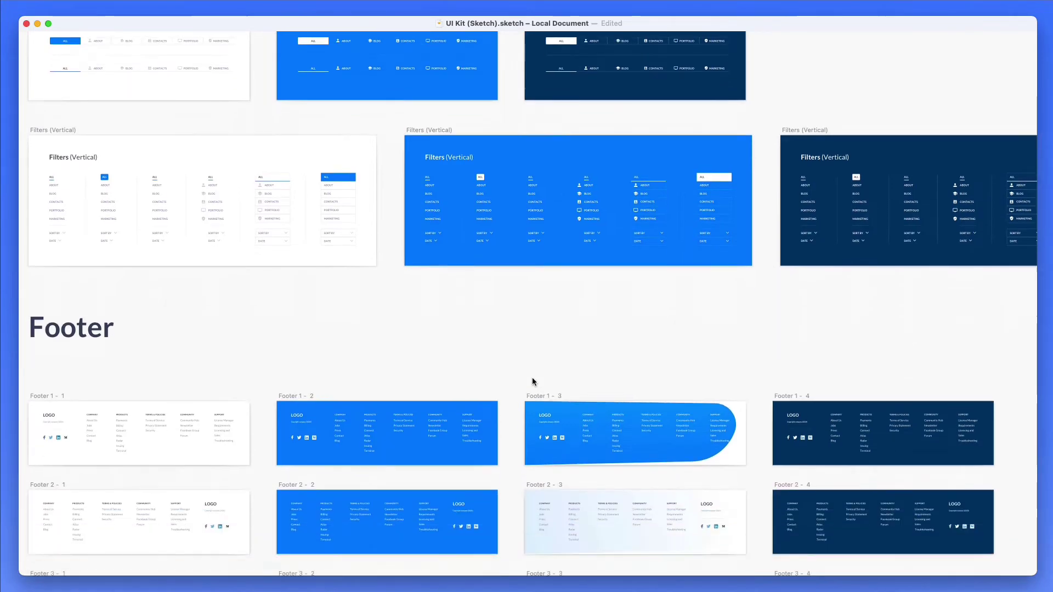
Scroll through the footer boards up to the Footer heading, showing Footer 1 through 12.
{"action": "scroll", "coordinate": [509, 369], "scroll_direction": "down", "scroll_amount": 3}
{"action": "scroll", "coordinate": [511, 365], "scroll_direction": "down", "scroll_amount": 7}
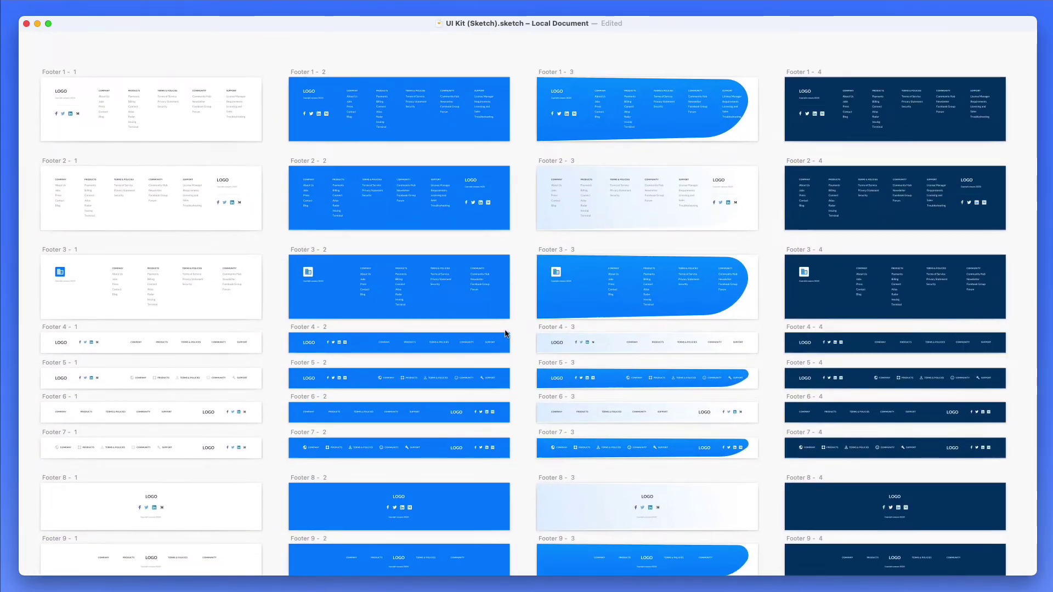
{"action": "scroll", "coordinate": [513, 336], "scroll_direction": "down", "scroll_amount": 1}
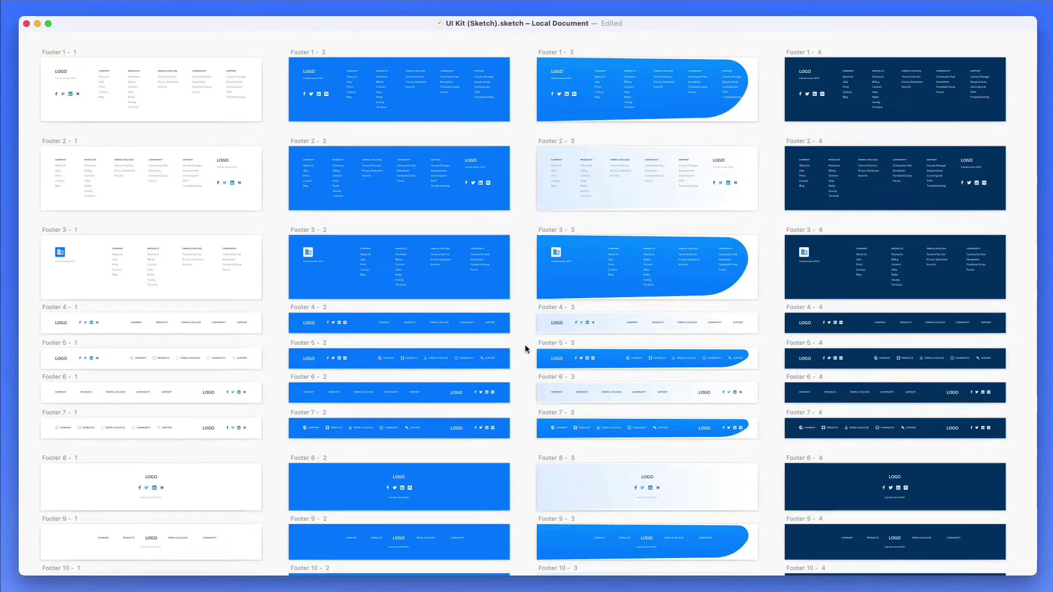
{"action": "scroll", "coordinate": [526, 345], "scroll_direction": "down", "scroll_amount": 1}
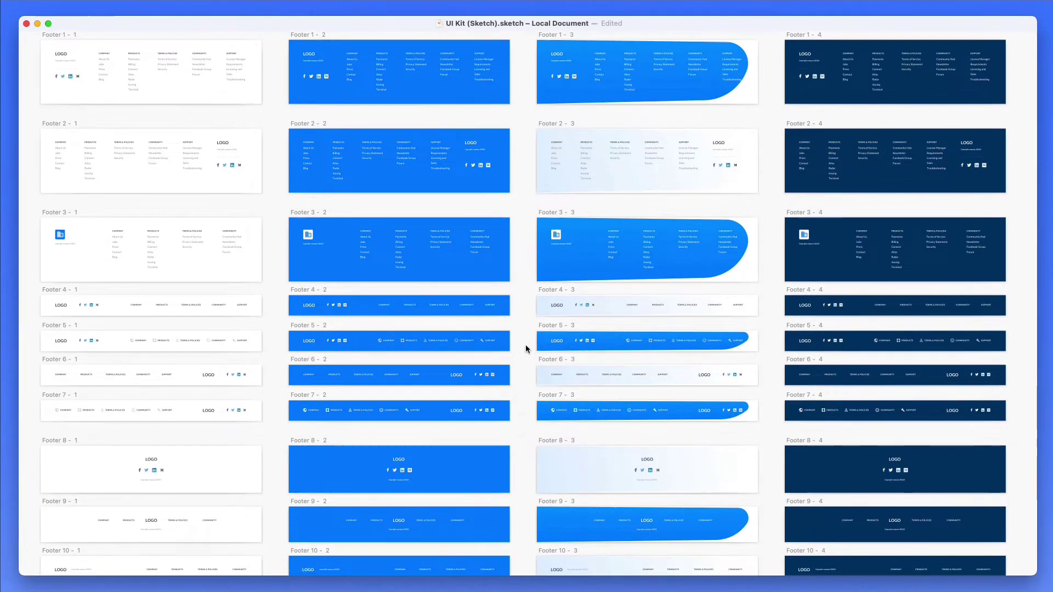
{"action": "scroll", "coordinate": [525, 344], "scroll_direction": "left", "scroll_amount": 1}
{"action": "scroll", "coordinate": [526, 349], "scroll_direction": "left", "scroll_amount": 1}
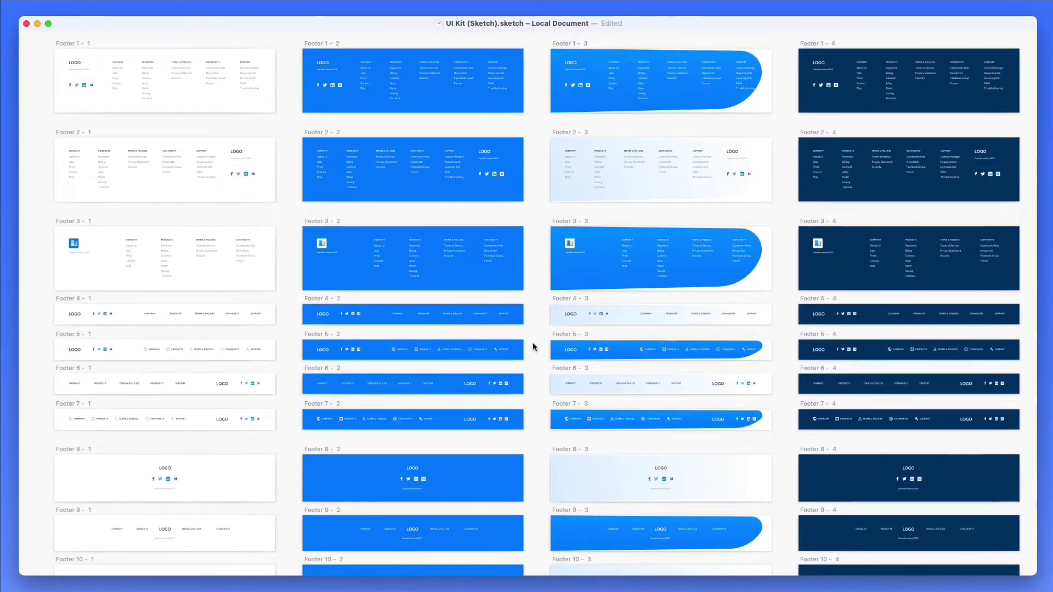
{"action": "scroll", "coordinate": [532, 343], "scroll_direction": "down", "scroll_amount": 5}
{"action": "scroll", "coordinate": [533, 346], "scroll_direction": "down", "scroll_amount": 1}
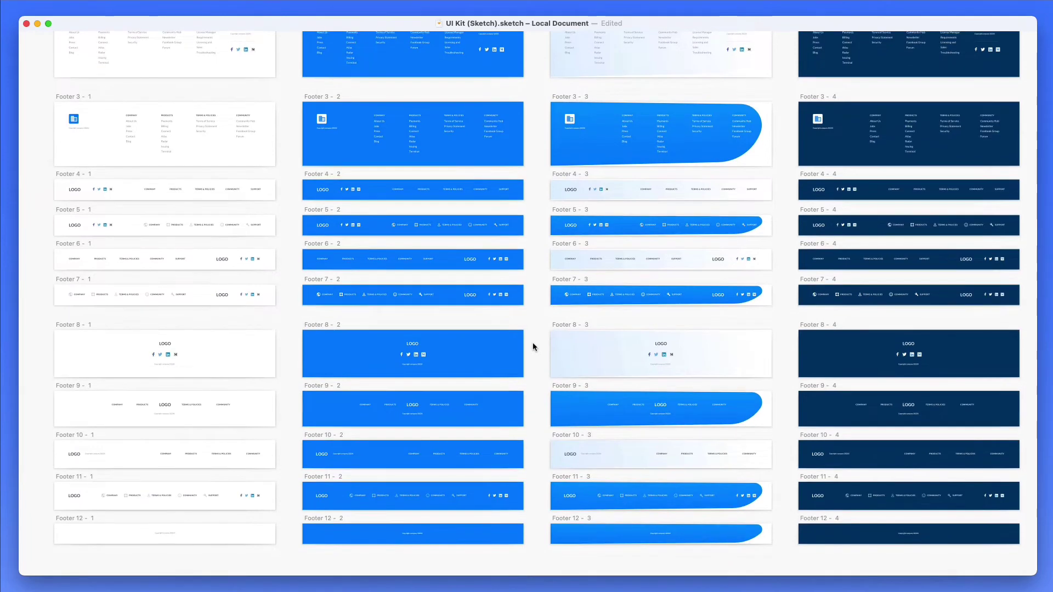
{"action": "scroll", "coordinate": [531, 379], "scroll_direction": "down", "scroll_amount": 1}
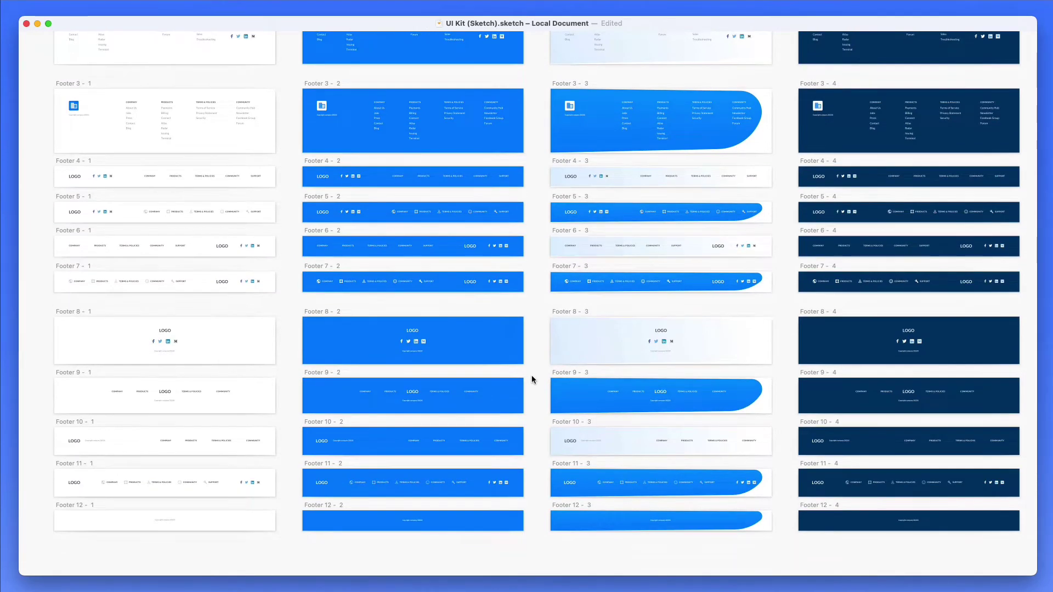
{"action": "scroll", "coordinate": [531, 378], "scroll_direction": "up", "scroll_amount": 7}
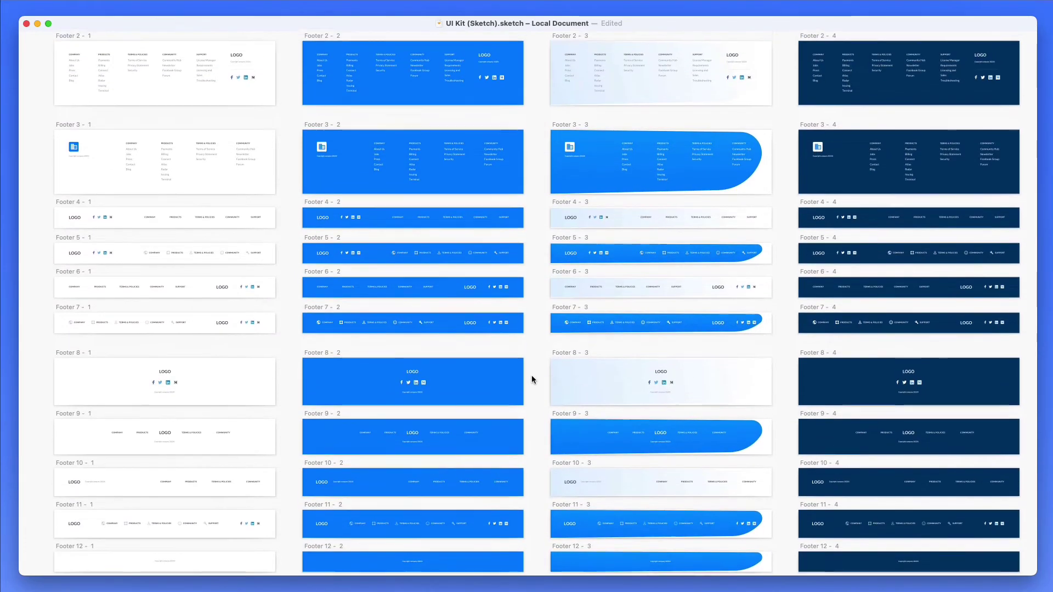
{"action": "scroll", "coordinate": [532, 378], "scroll_direction": "up", "scroll_amount": 3}
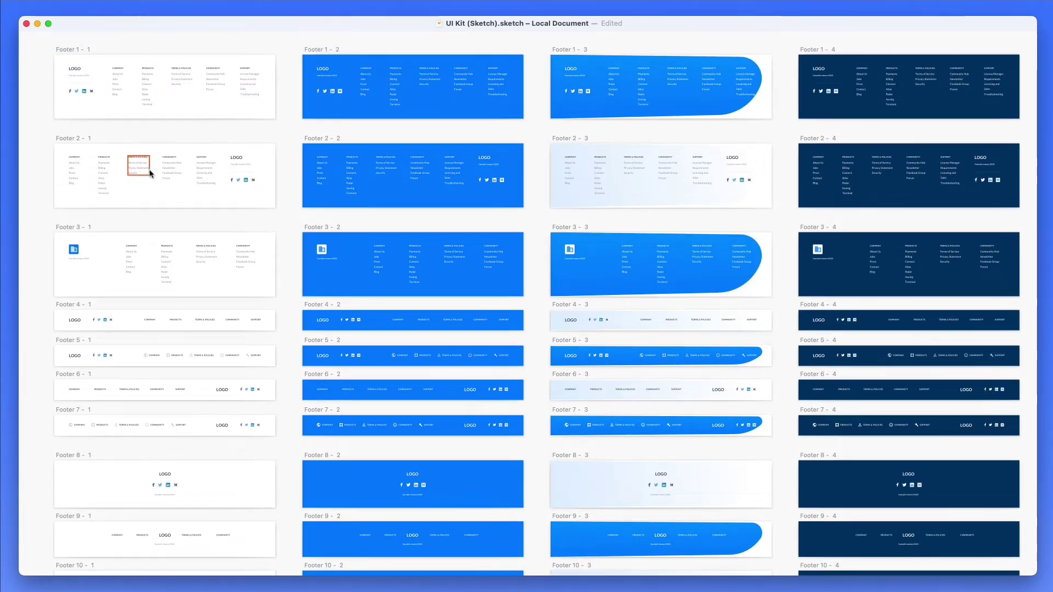
{"action": "scroll", "coordinate": [149, 169], "scroll_direction": "up", "scroll_amount": 4}
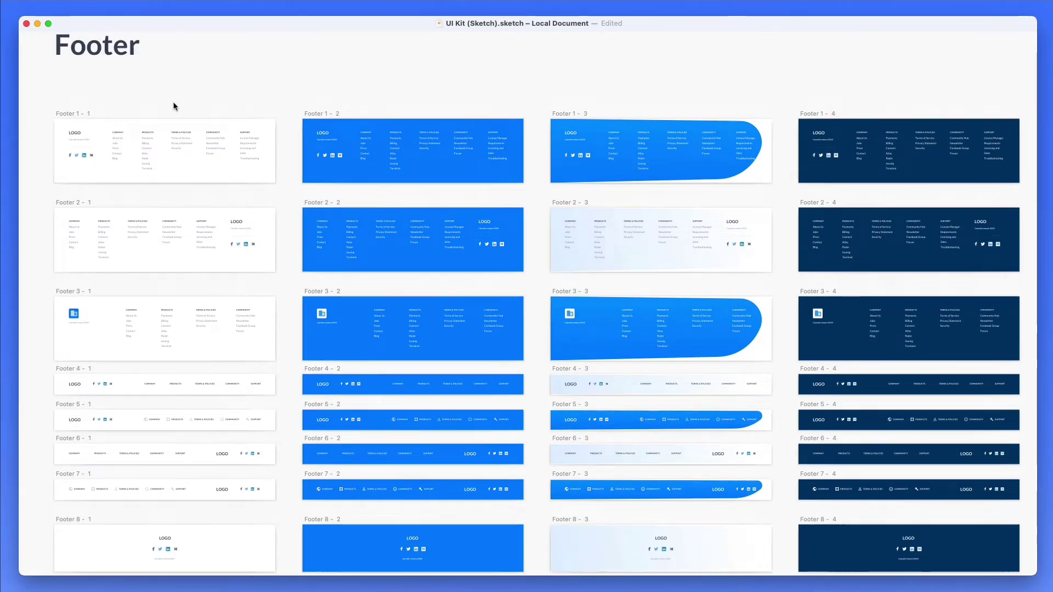
{"action": "scroll", "coordinate": [179, 102], "scroll_direction": "down", "scroll_amount": 2}
{"action": "scroll", "coordinate": [129, 141], "scroll_direction": "up", "scroll_amount": 3}
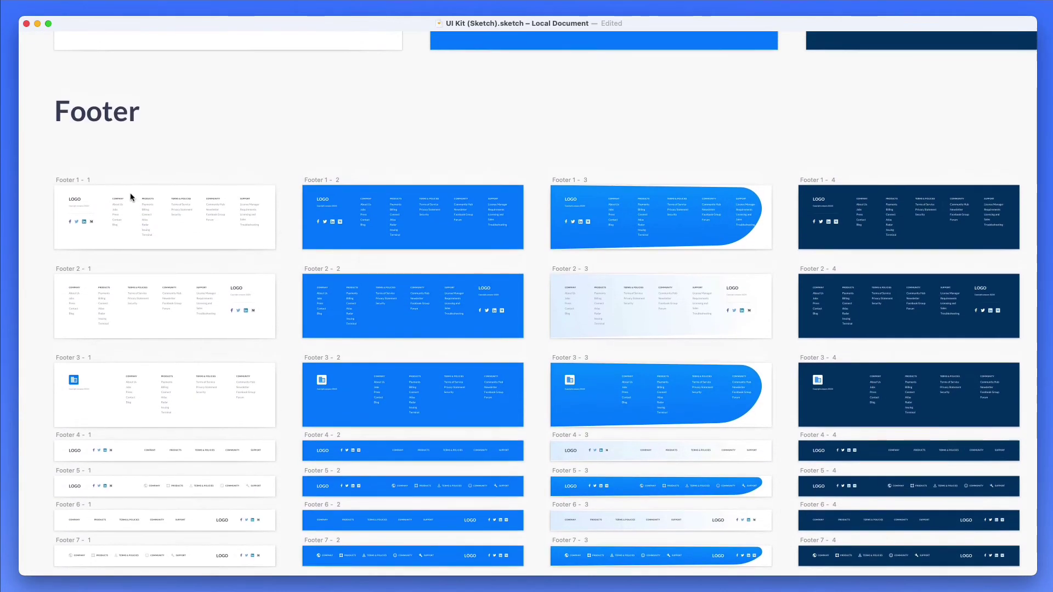
{"action": "scroll", "coordinate": [130, 193], "scroll_direction": "up", "scroll_amount": 5}
{"action": "scroll", "coordinate": [130, 193], "scroll_direction": "down", "scroll_amount": 2}
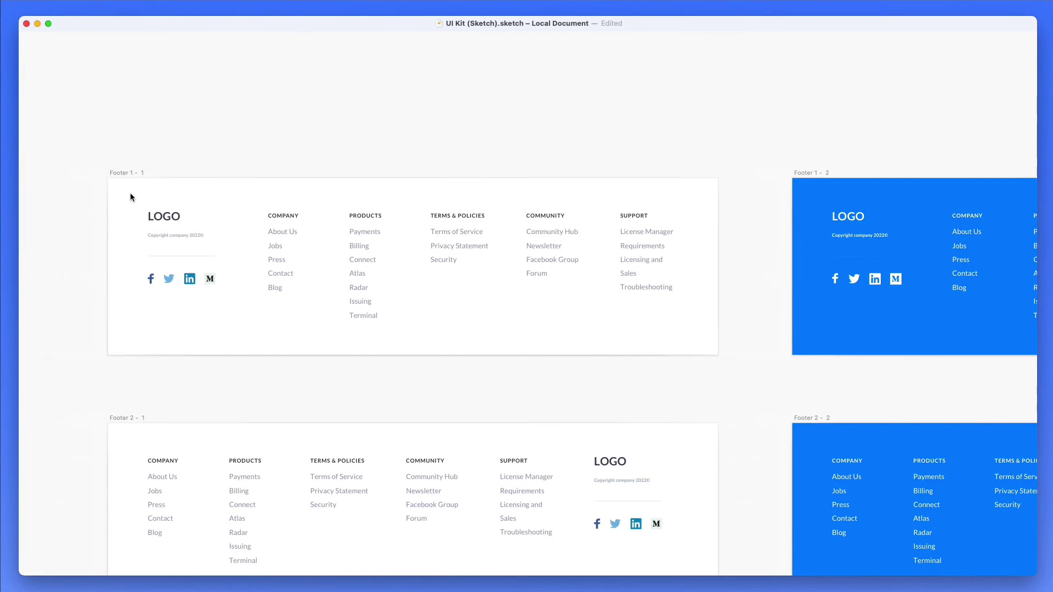
{"action": "scroll", "coordinate": [130, 193], "scroll_direction": "down", "scroll_amount": 3}
{"action": "scroll", "coordinate": [130, 192], "scroll_direction": "down", "scroll_amount": 4}
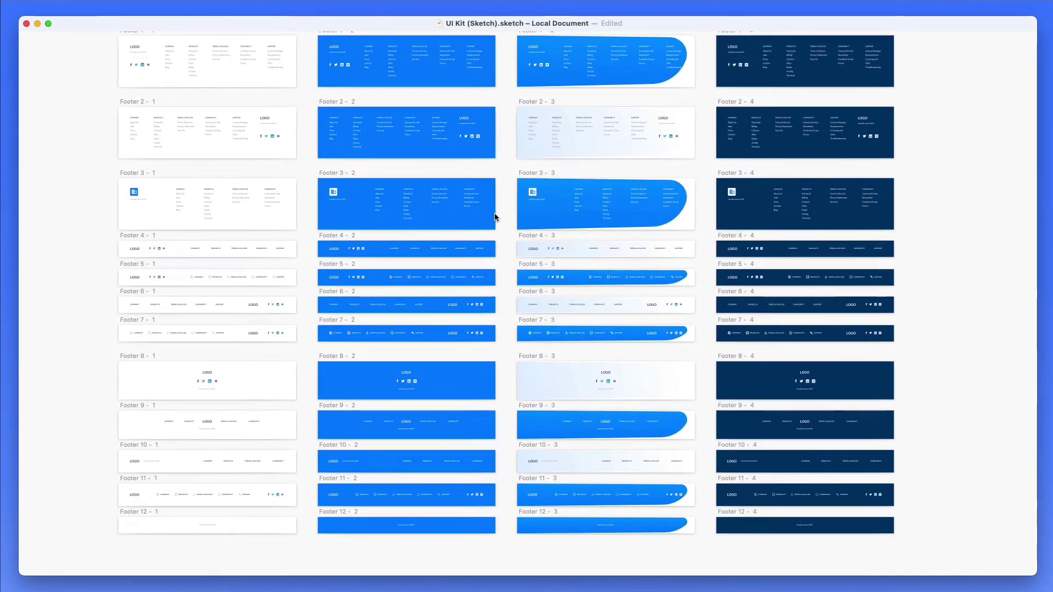
{"action": "scroll", "coordinate": [491, 230], "scroll_direction": "up", "scroll_amount": 2}
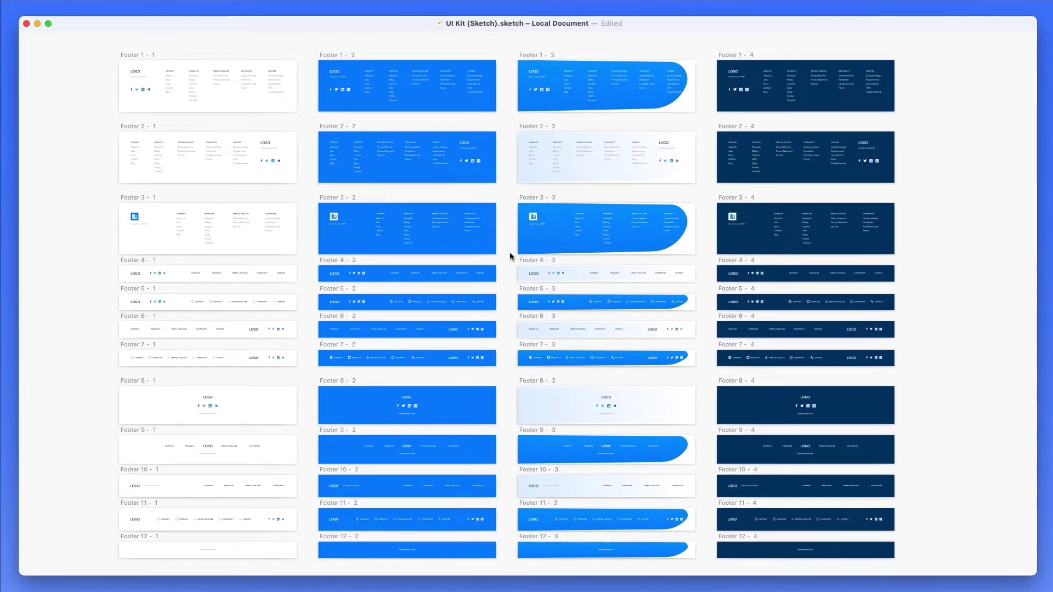
Zoom out until Category, Clients, Gallery, FAQ, App Features and Icon Box sections all show.
{"action": "scroll", "coordinate": [508, 251], "scroll_direction": "down", "scroll_amount": 6}
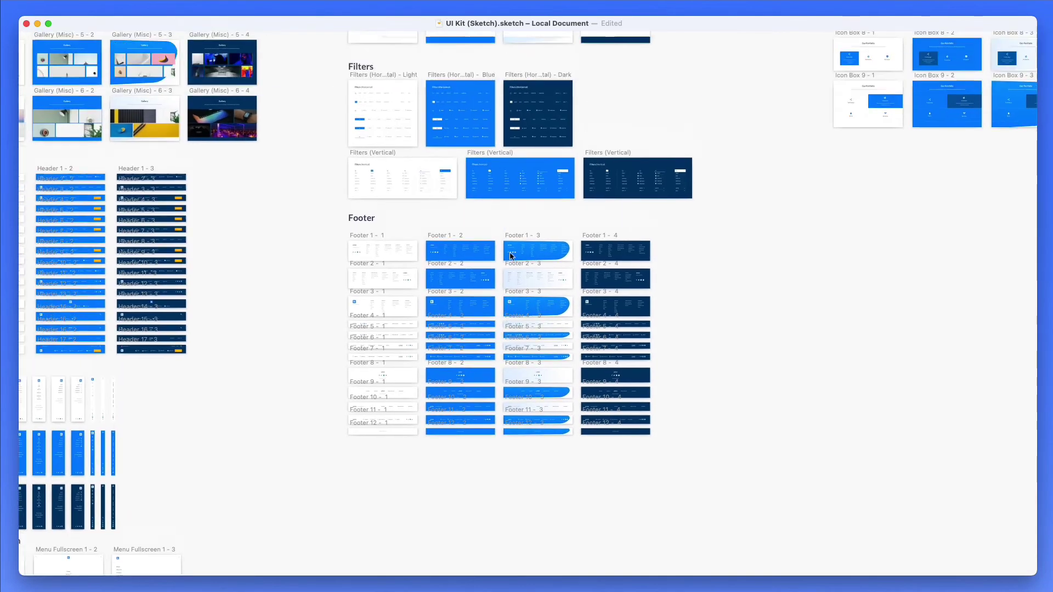
{"action": "scroll", "coordinate": [510, 255], "scroll_direction": "up", "scroll_amount": 15}
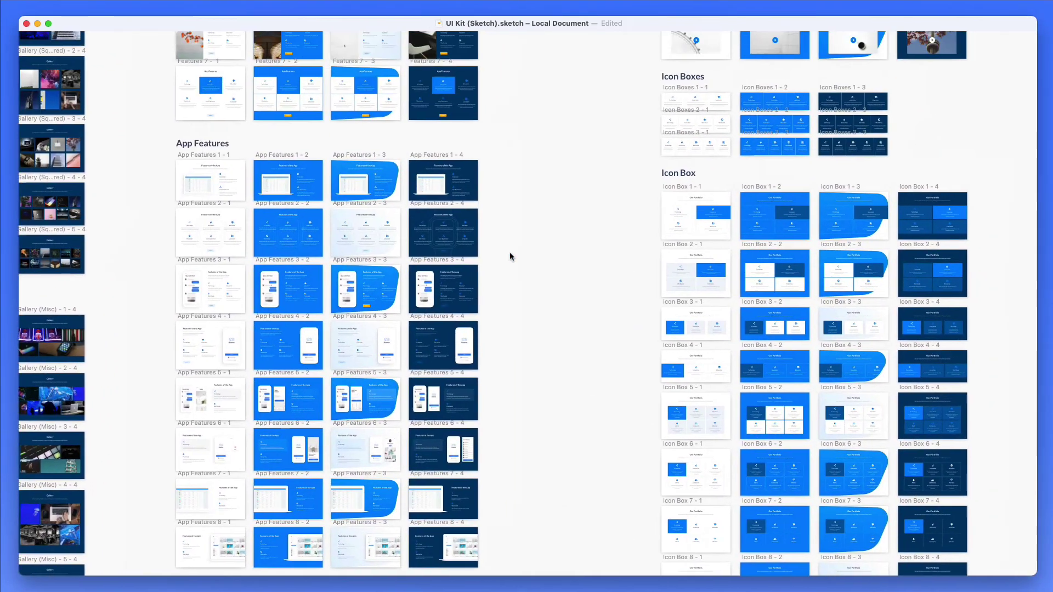
{"action": "scroll", "coordinate": [509, 256], "scroll_direction": "down", "scroll_amount": 6}
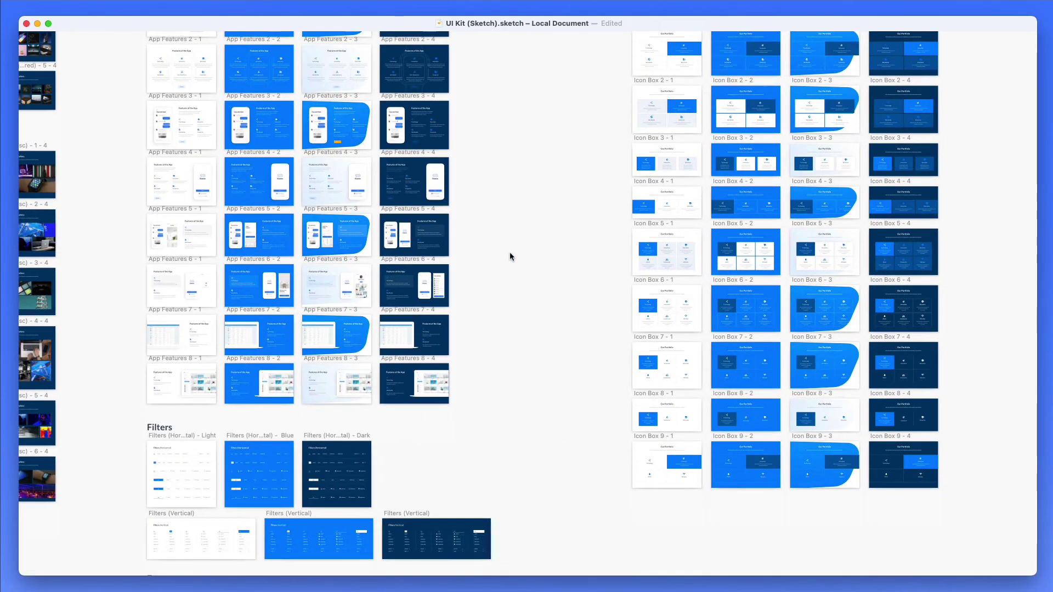
{"action": "scroll", "coordinate": [510, 256], "scroll_direction": "up", "scroll_amount": 8}
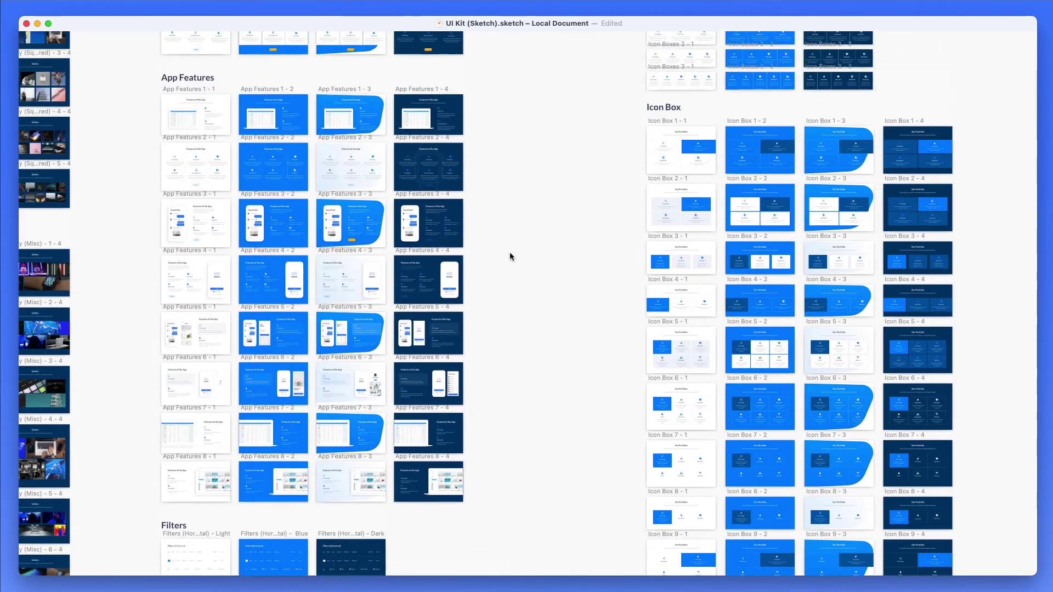
{"action": "scroll", "coordinate": [509, 256], "scroll_direction": "up", "scroll_amount": 8}
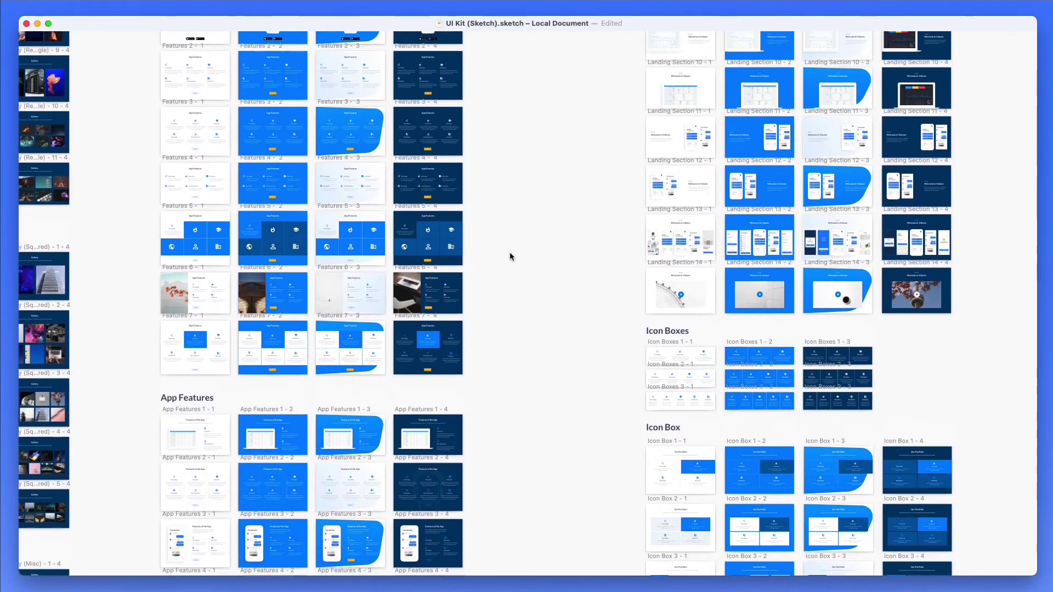
{"action": "scroll", "coordinate": [510, 252], "scroll_direction": "down", "scroll_amount": 10}
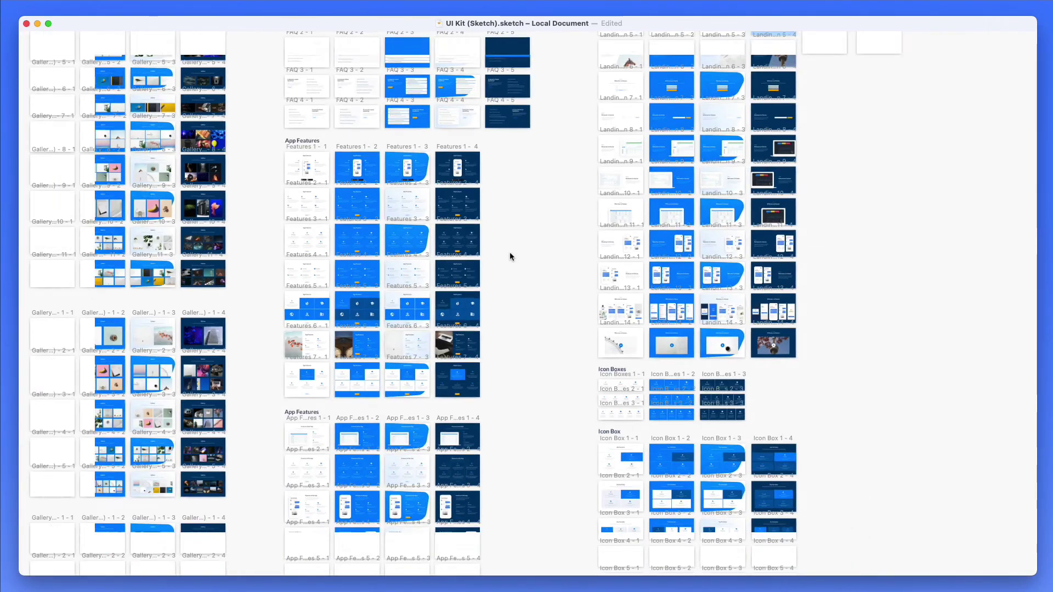
{"action": "scroll", "coordinate": [510, 256], "scroll_direction": "down", "scroll_amount": 8}
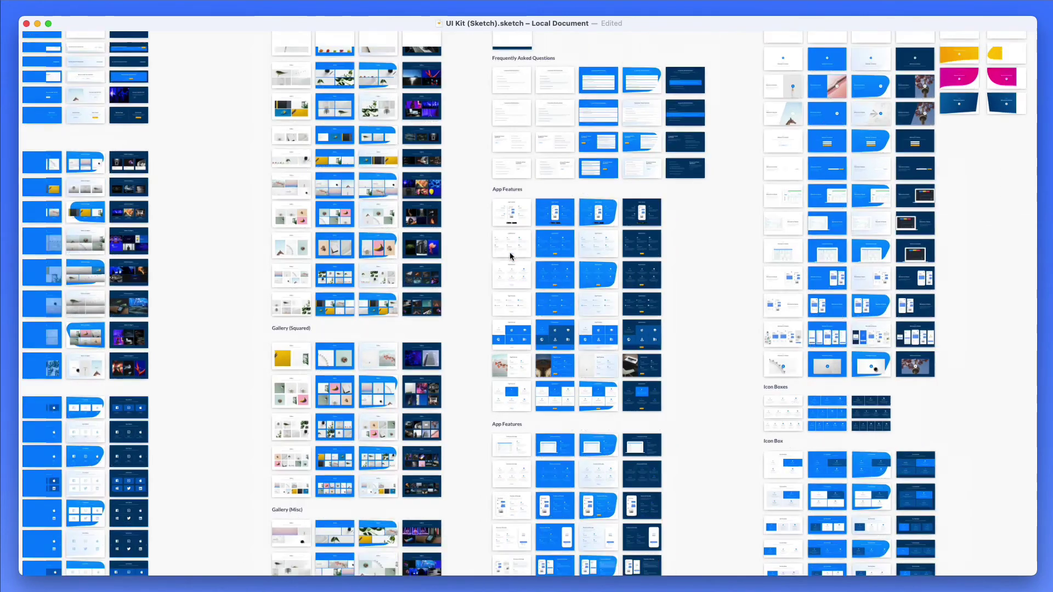
{"action": "scroll", "coordinate": [509, 251], "scroll_direction": "up", "scroll_amount": 10}
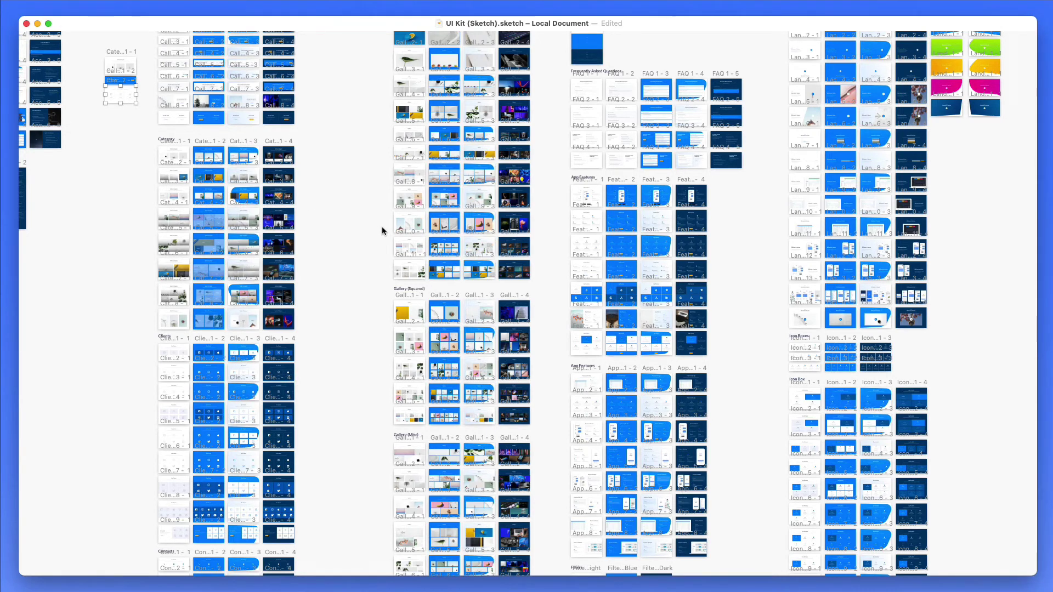
Scroll to view the stacked Call to Action, Category and Clients composition beside the kit.
{"action": "scroll", "coordinate": [382, 230], "scroll_direction": "up", "scroll_amount": 3}
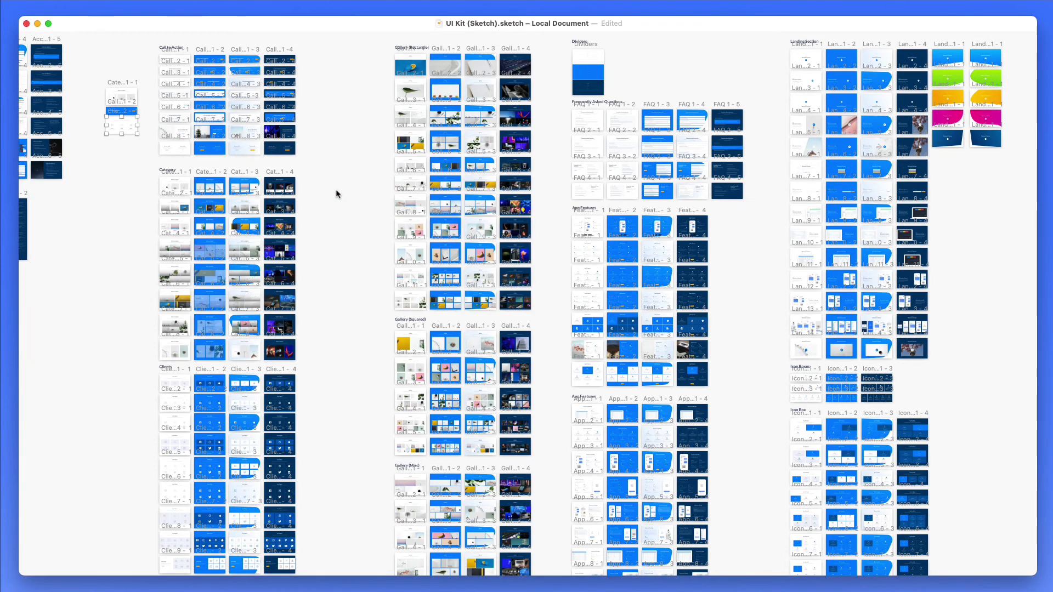
Scroll through the stacked Select a Category, Are you ready to access this? banner and Our Clients sections.
{"action": "scroll", "coordinate": [336, 194], "scroll_direction": "up", "scroll_amount": 10}
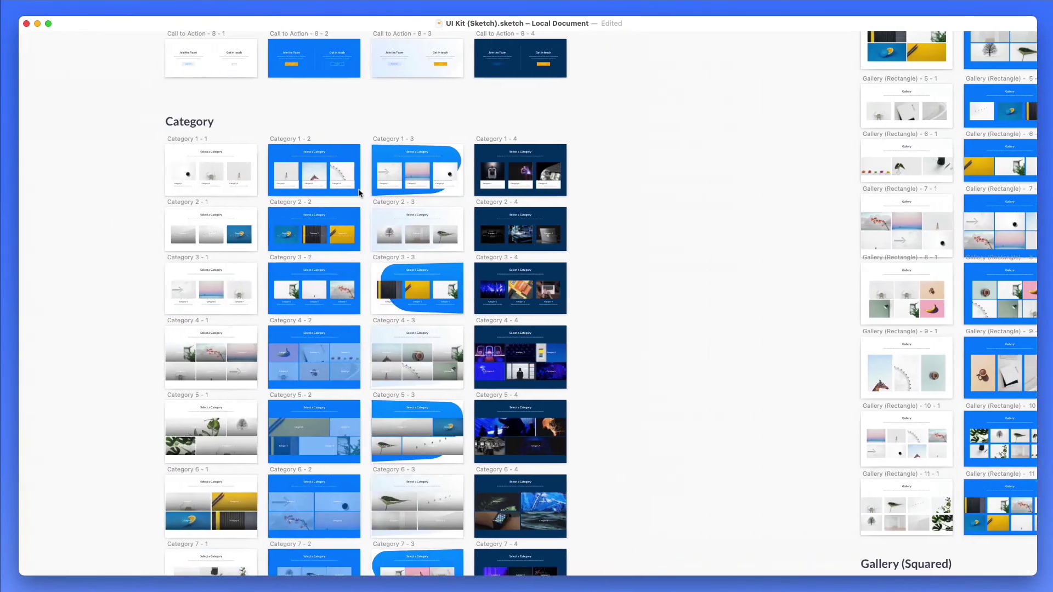
{"action": "scroll", "coordinate": [358, 189], "scroll_direction": "down", "scroll_amount": 10}
{"action": "scroll", "coordinate": [637, 157], "scroll_direction": "up", "scroll_amount": 15}
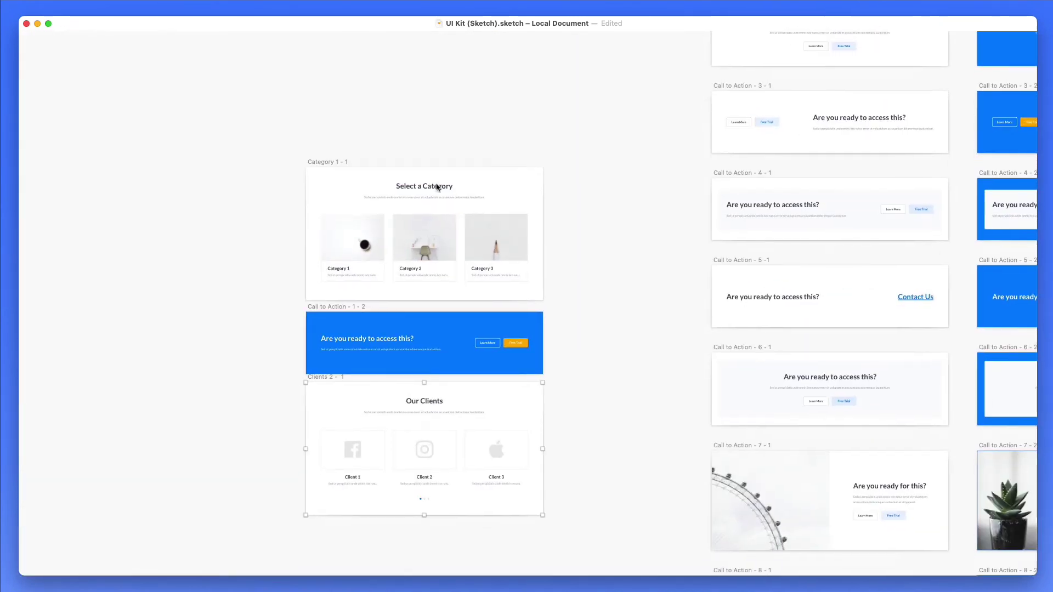
{"action": "scroll", "coordinate": [437, 187], "scroll_direction": "down", "scroll_amount": 2}
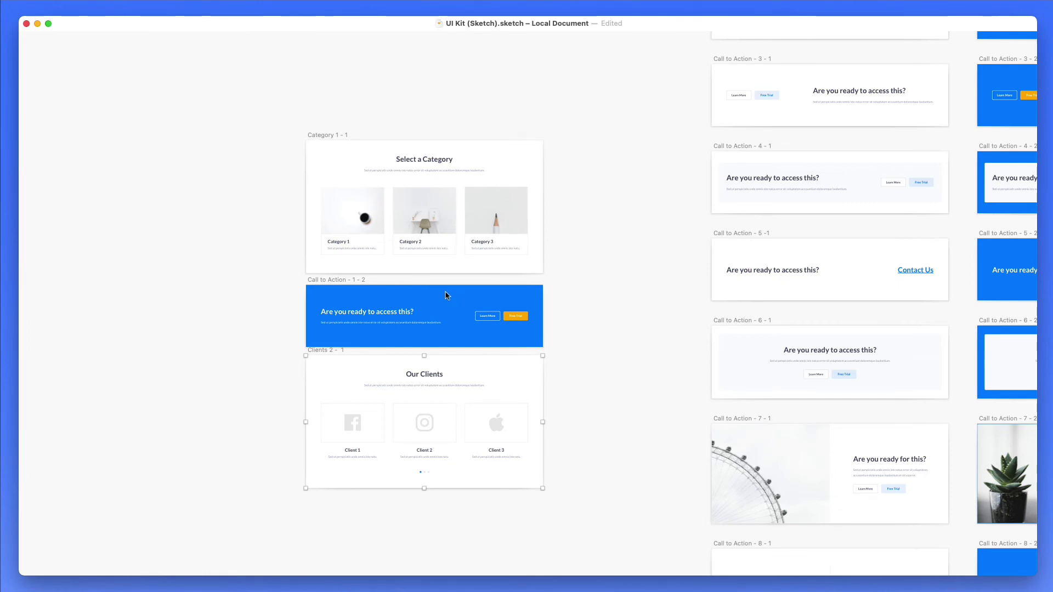
{"action": "scroll", "coordinate": [453, 298], "scroll_direction": "down", "scroll_amount": 2}
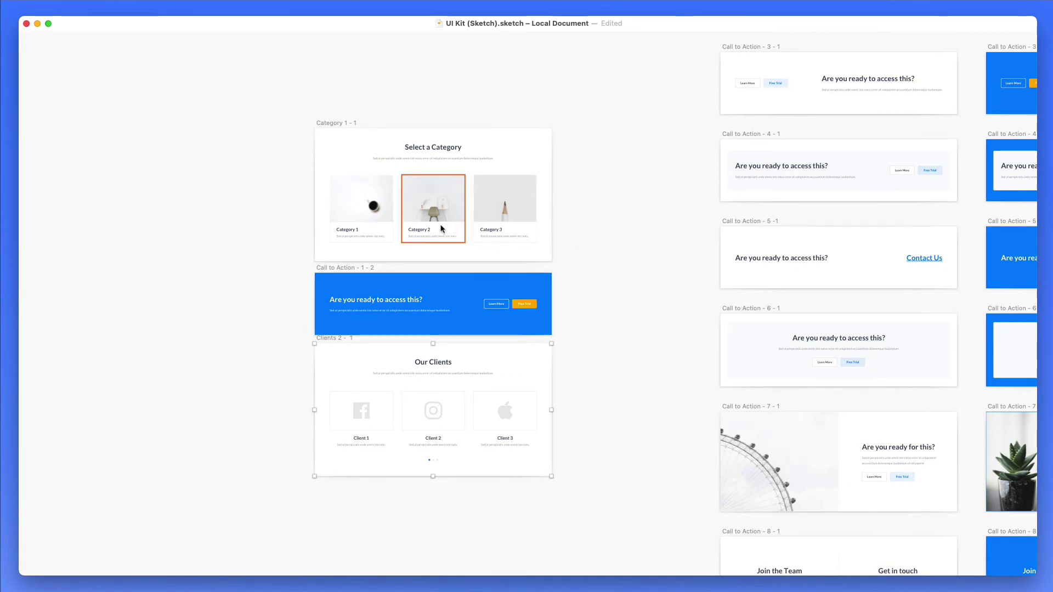
{"action": "scroll", "coordinate": [365, 222], "scroll_direction": "up", "scroll_amount": 3}
{"action": "scroll", "coordinate": [364, 220], "scroll_direction": "up", "scroll_amount": 2}
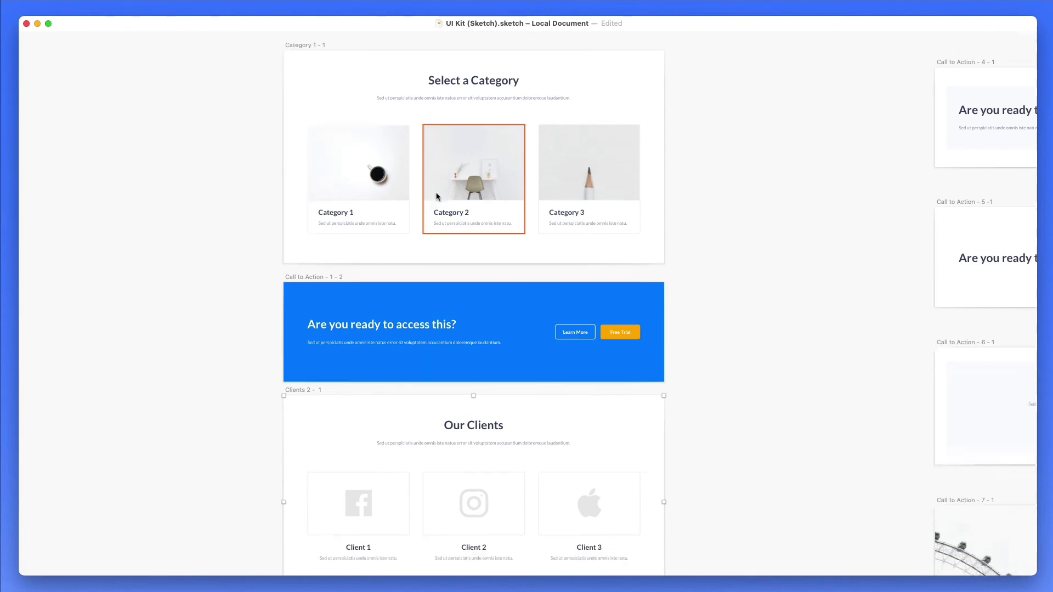
{"action": "scroll", "coordinate": [495, 156], "scroll_direction": "down", "scroll_amount": 2}
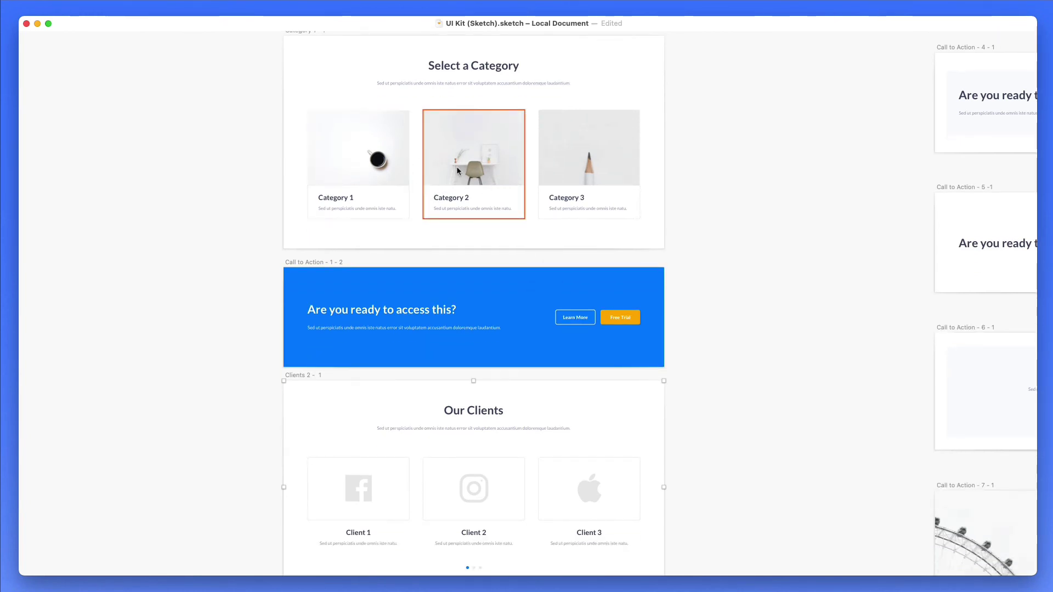
{"action": "scroll", "coordinate": [491, 189], "scroll_direction": "down", "scroll_amount": 1}
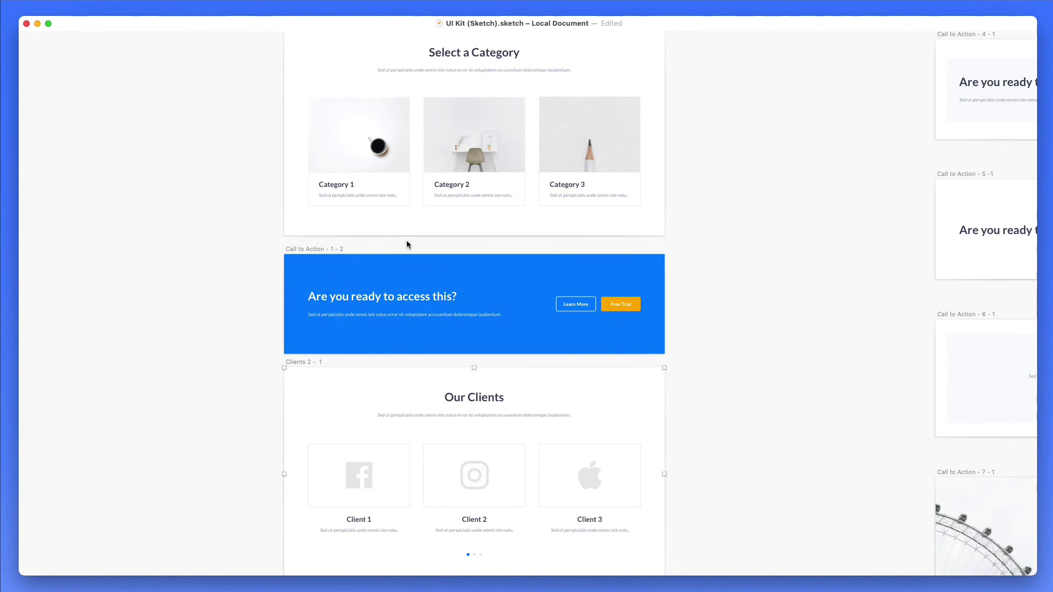
{"action": "scroll", "coordinate": [465, 255], "scroll_direction": "down", "scroll_amount": 2}
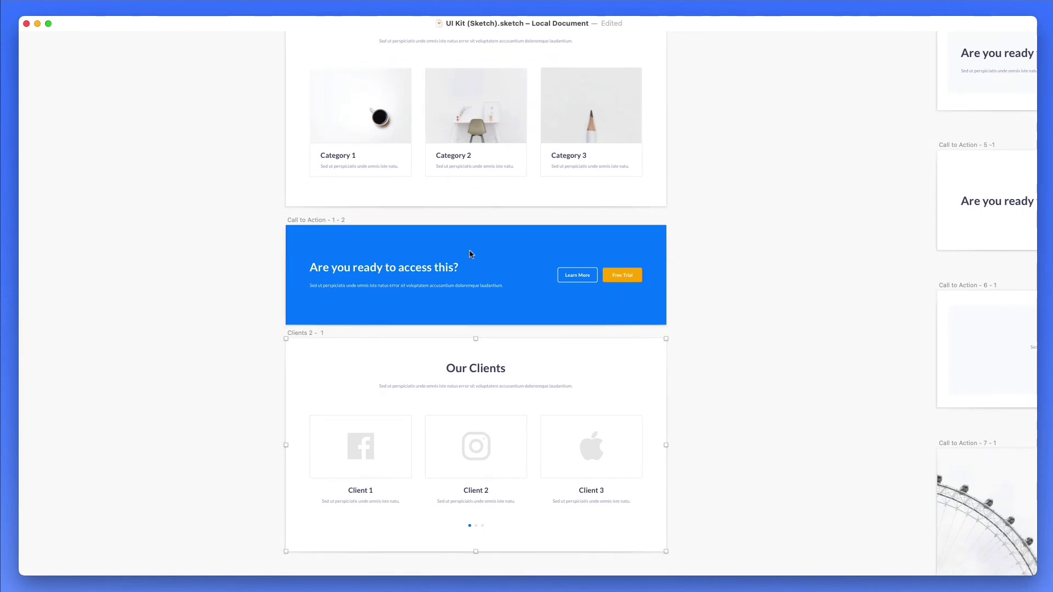
{"action": "scroll", "coordinate": [464, 249], "scroll_direction": "up", "scroll_amount": 3}
{"action": "scroll", "coordinate": [463, 248], "scroll_direction": "up", "scroll_amount": 1}
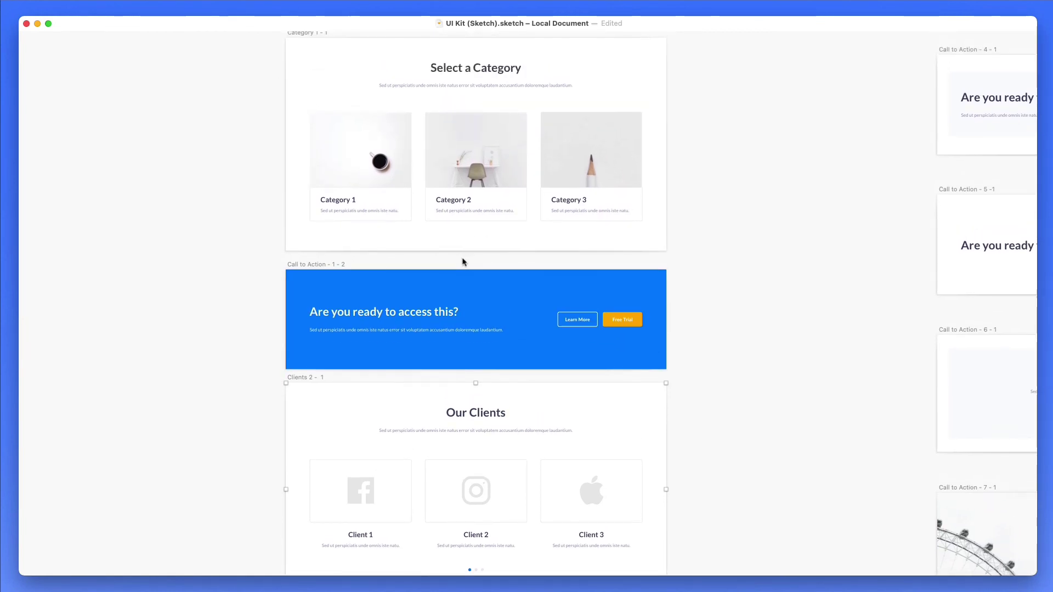